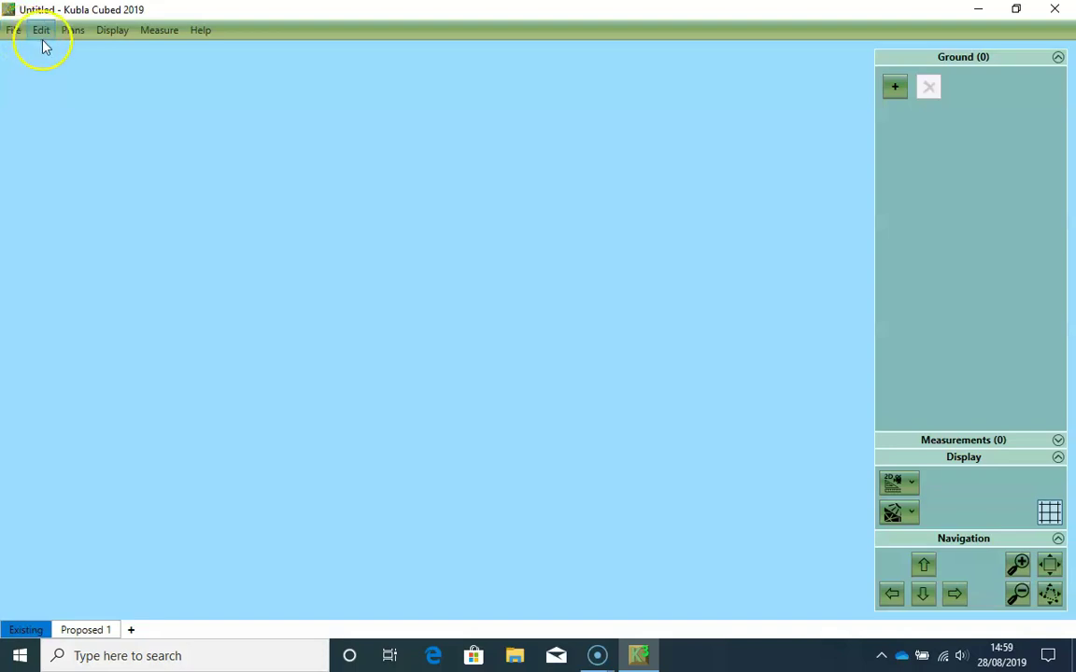
- Load page 1 of Building Site Example Metric Units.pdf as a new site plan
click(72, 30)
click(98, 54)
click(223, 172)
click(397, 394)
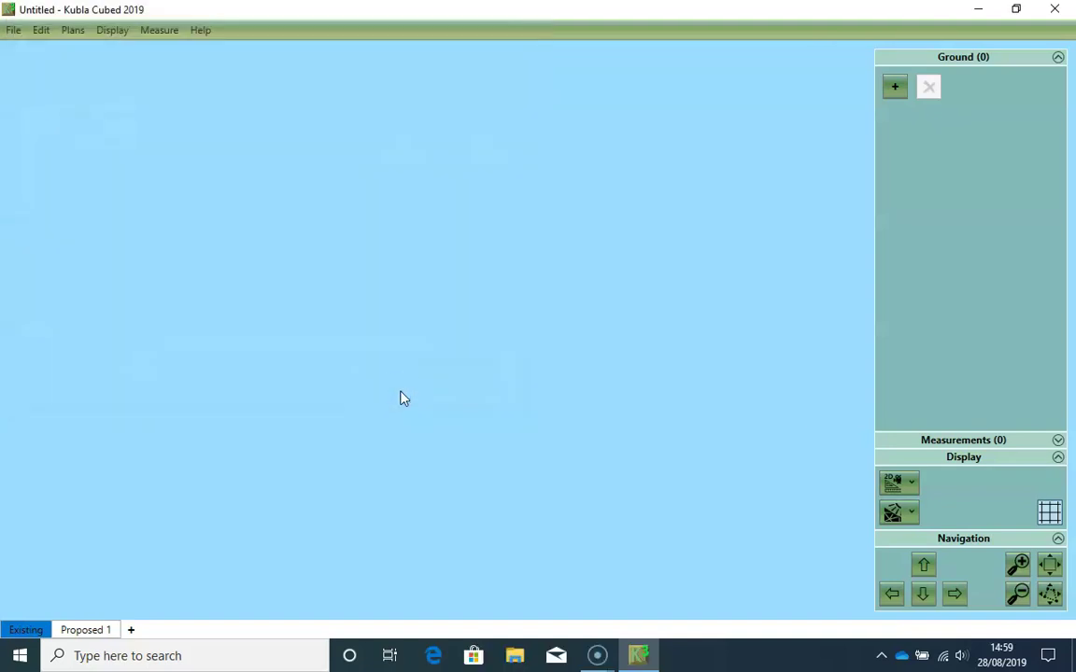
click(334, 285)
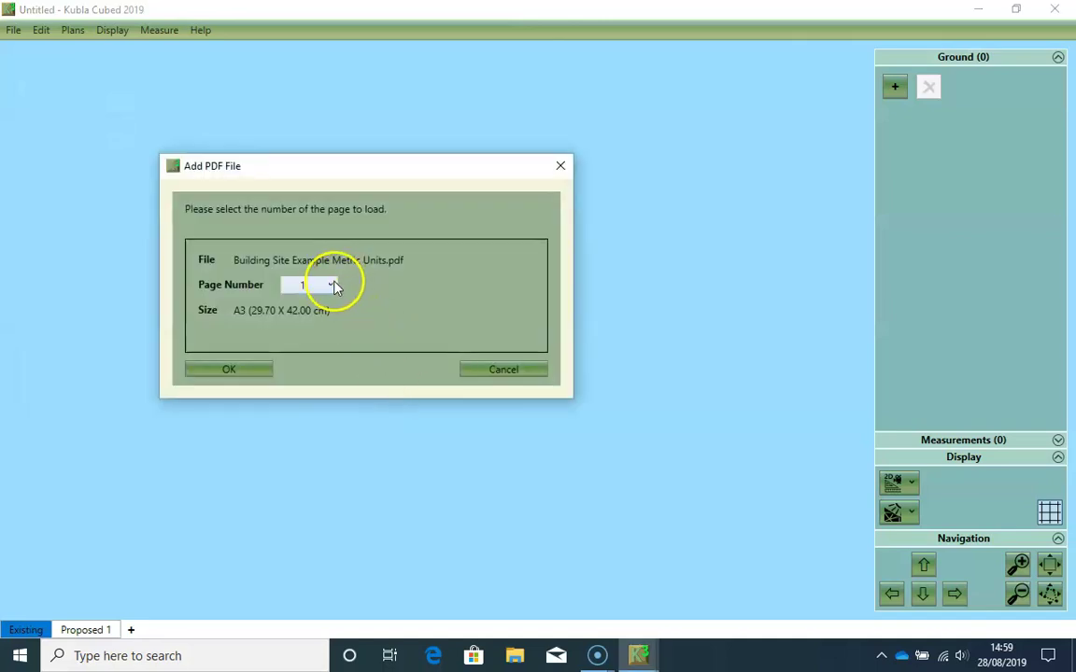
click(334, 286)
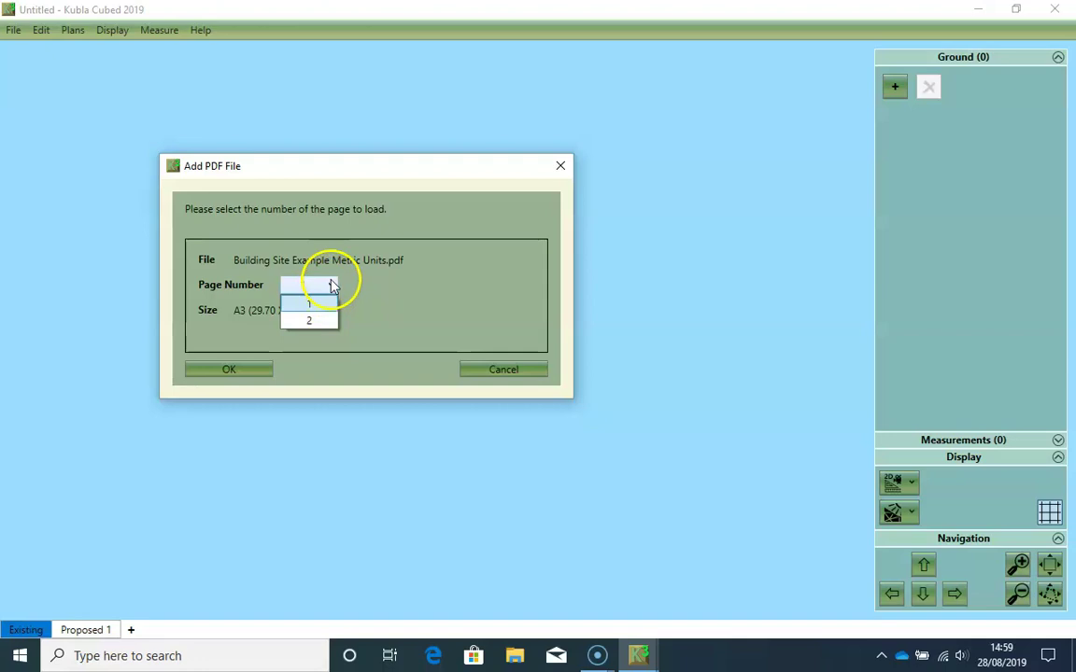
click(323, 301)
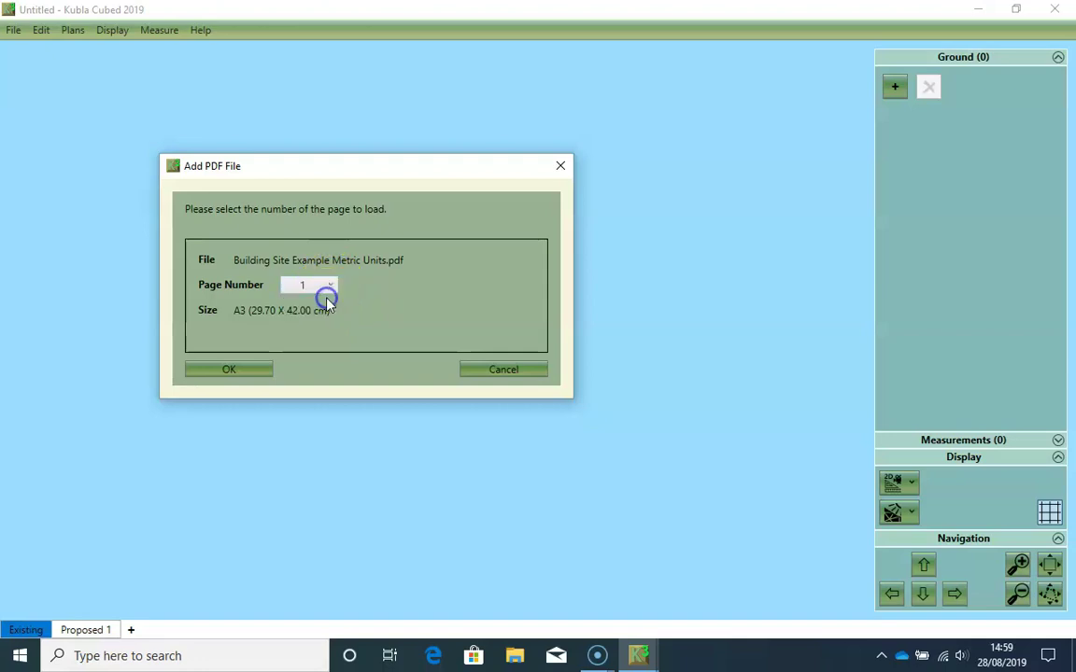
click(269, 374)
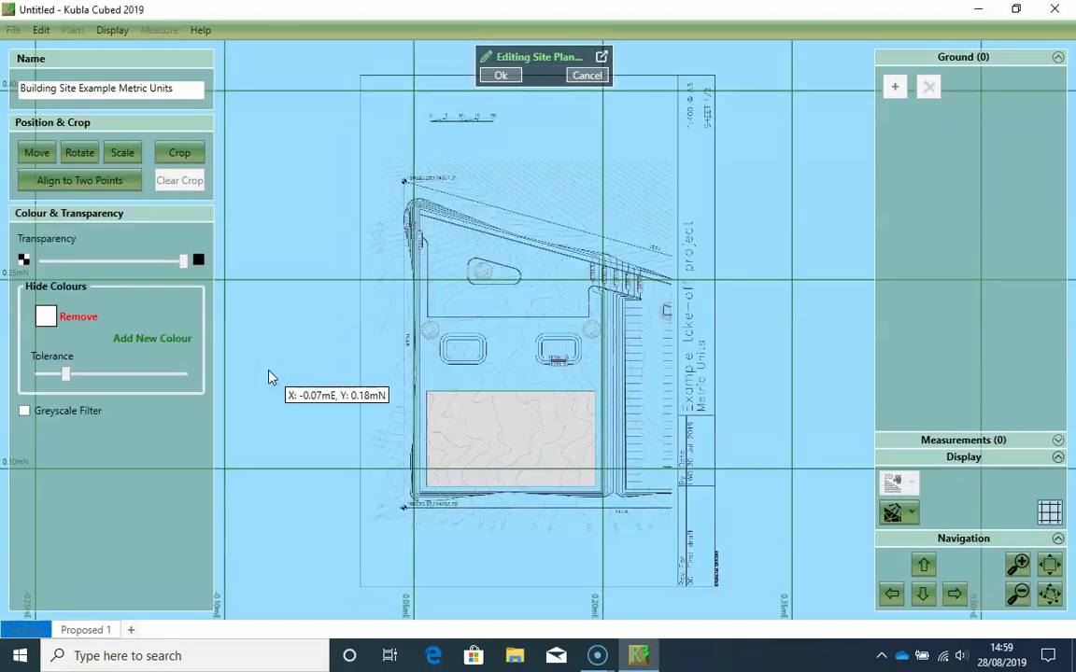
click(279, 368)
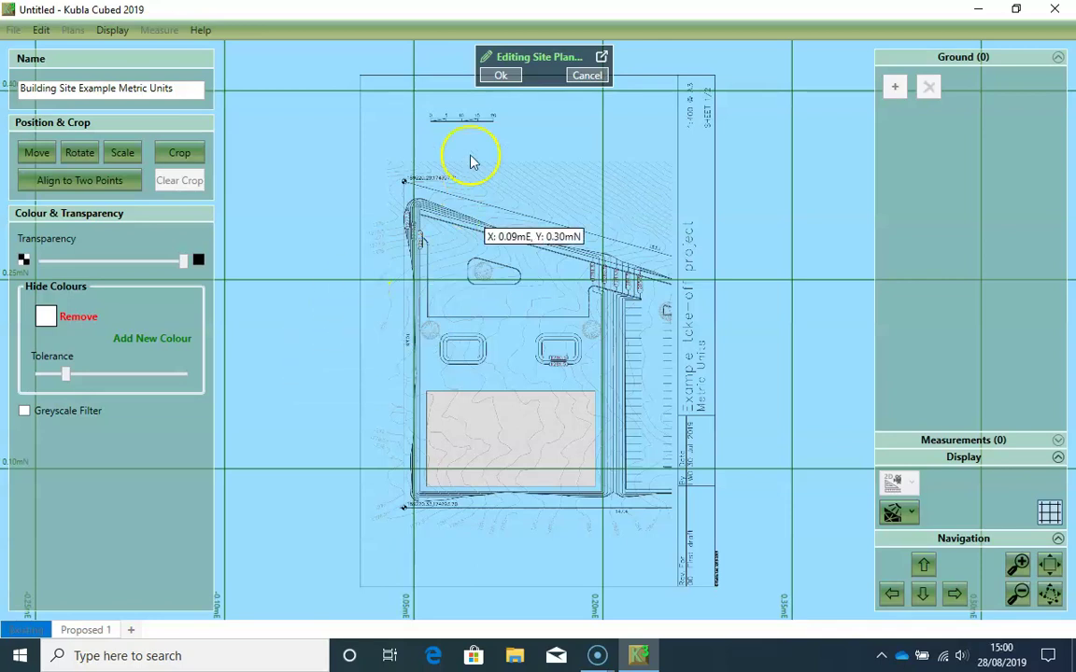
scroll(455, 164, up, 3)
scroll(451, 173, up, 3)
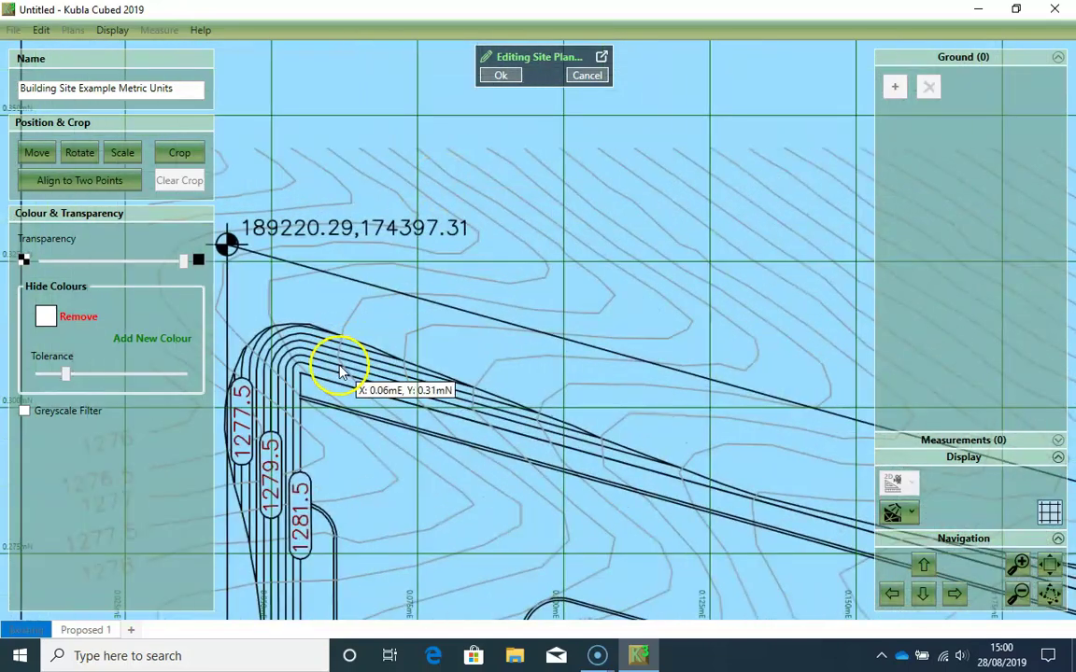
scroll(341, 371, down, 3)
scroll(341, 371, down, 5)
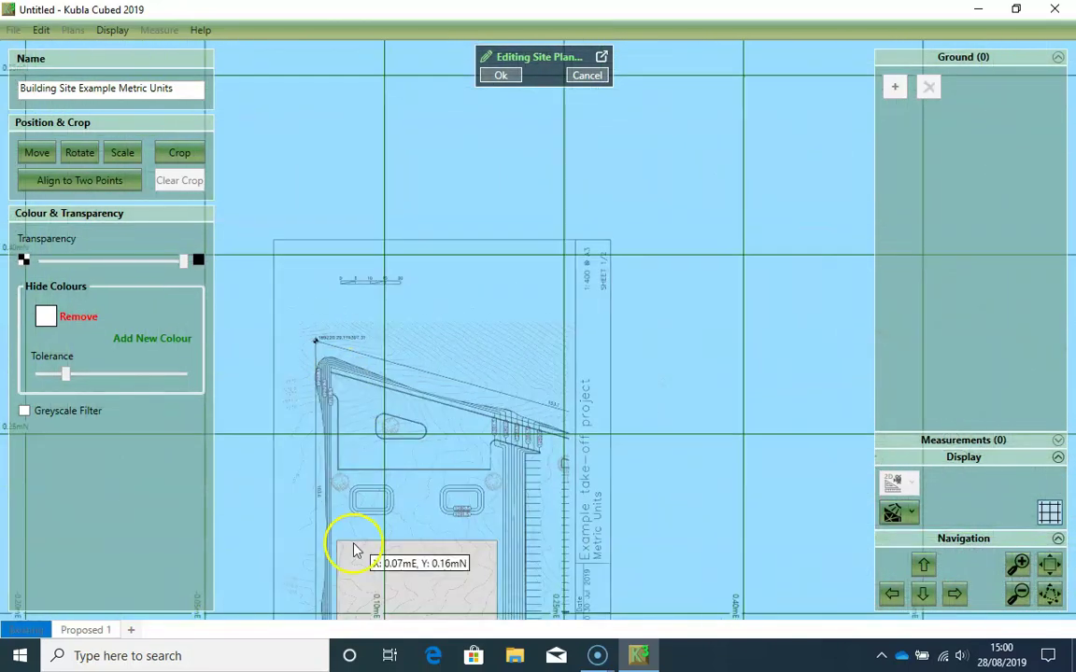
scroll(332, 504, up, 9)
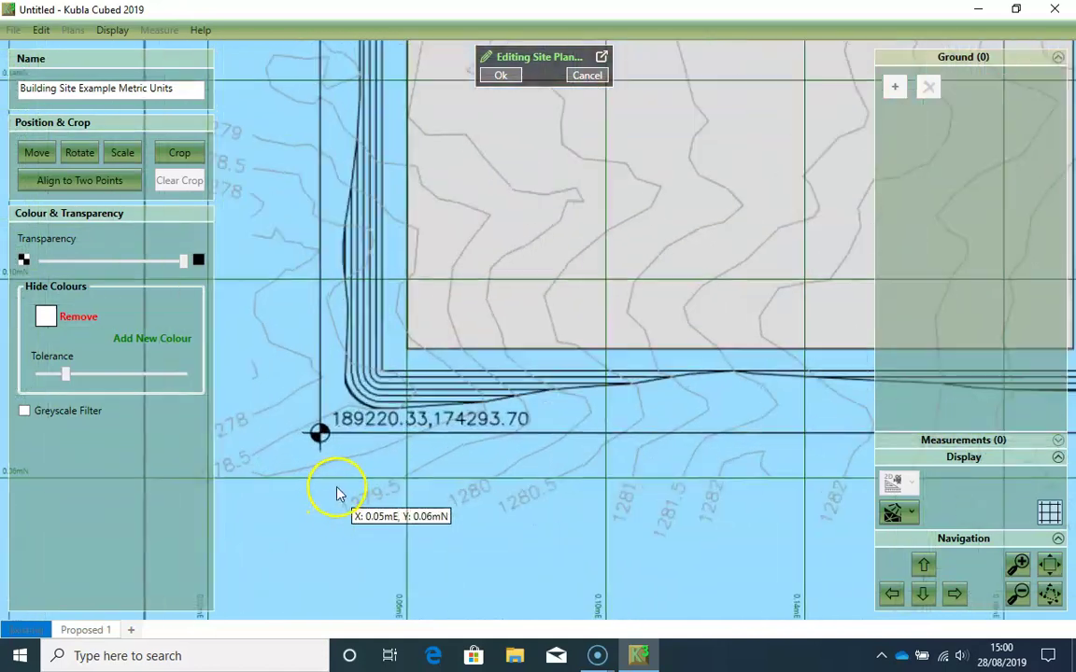
scroll(348, 470, down, 6)
scroll(343, 156, up, 6)
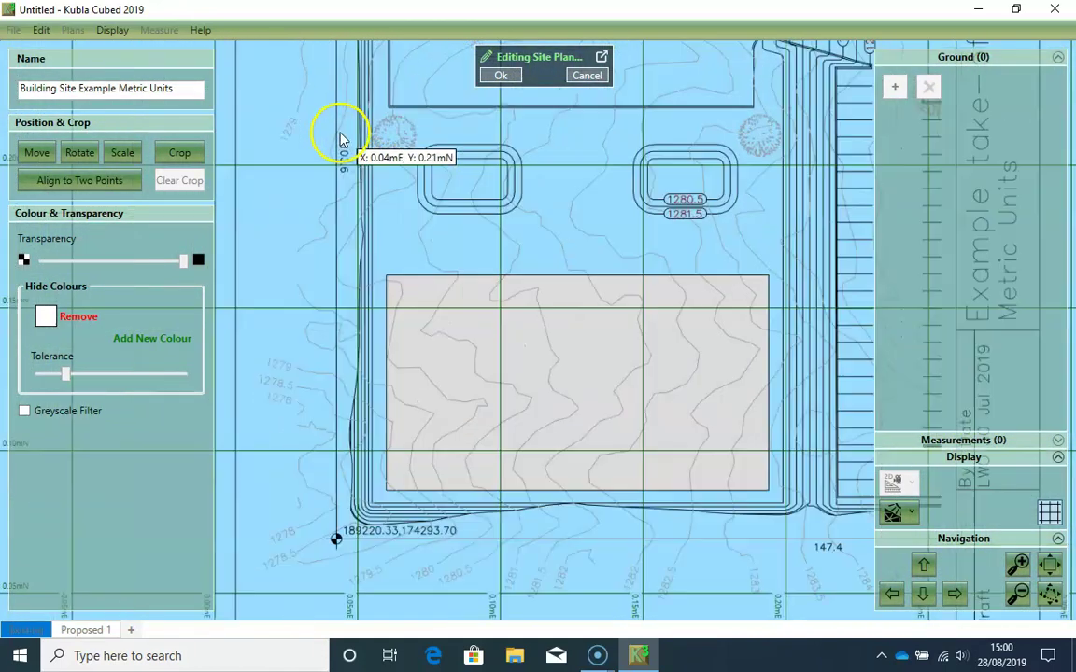
scroll(347, 209, down, 6)
scroll(347, 217, down, 1)
drag(390, 120, 408, 477)
drag(501, 149, 481, 209)
scroll(472, 200, up, 1)
scroll(472, 200, up, 3)
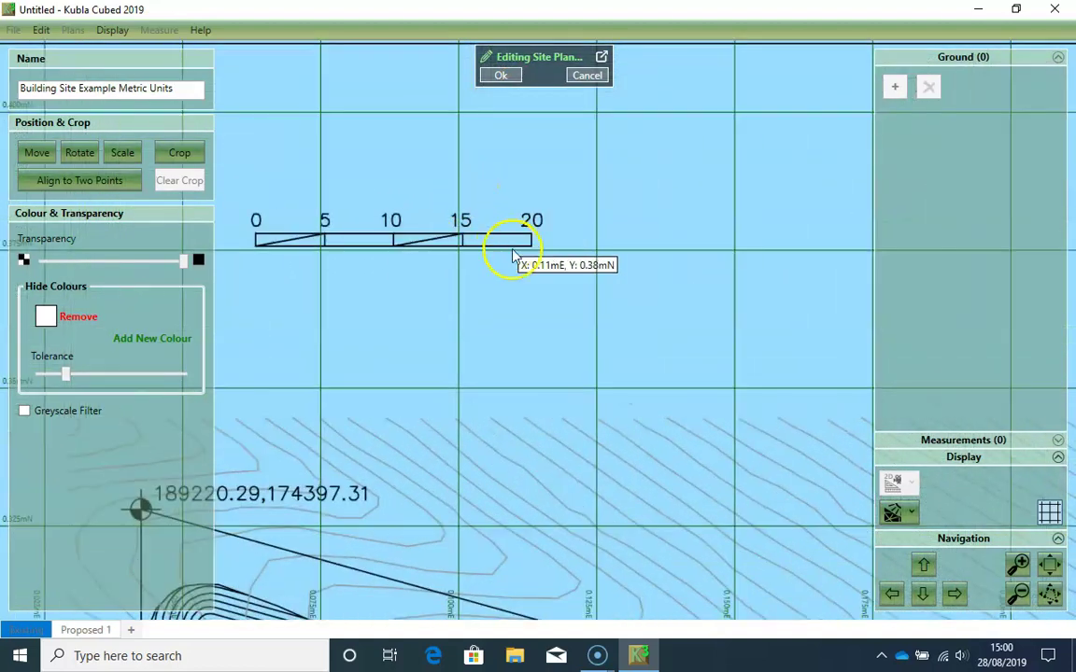
scroll(569, 308, down, 4)
drag(694, 290, 569, 223)
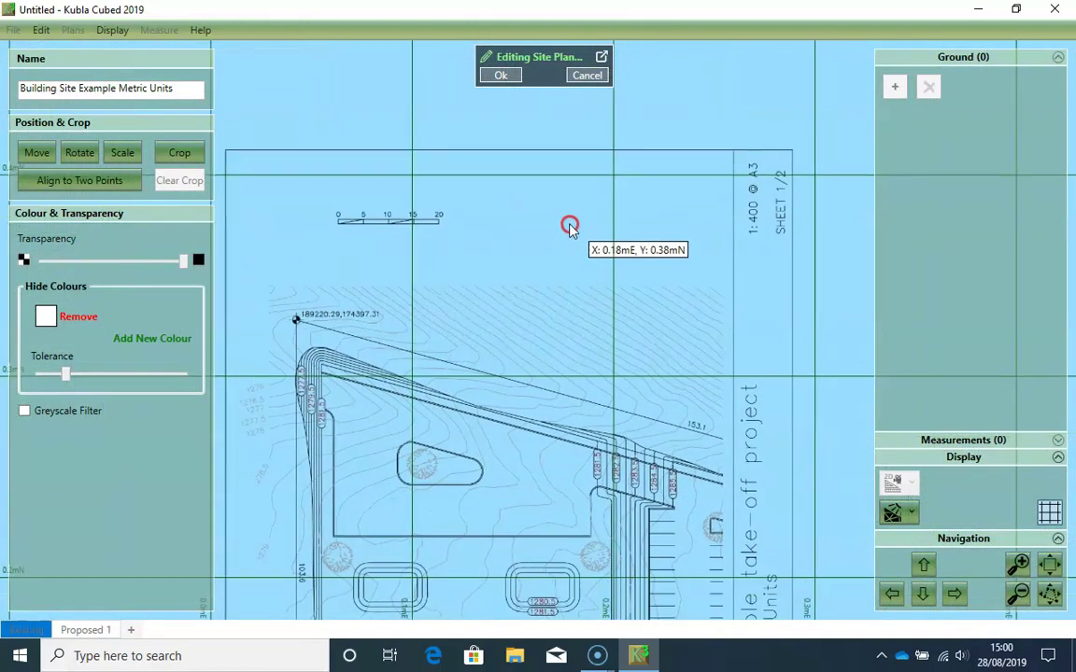
scroll(752, 211, up, 2)
scroll(752, 211, down, 3)
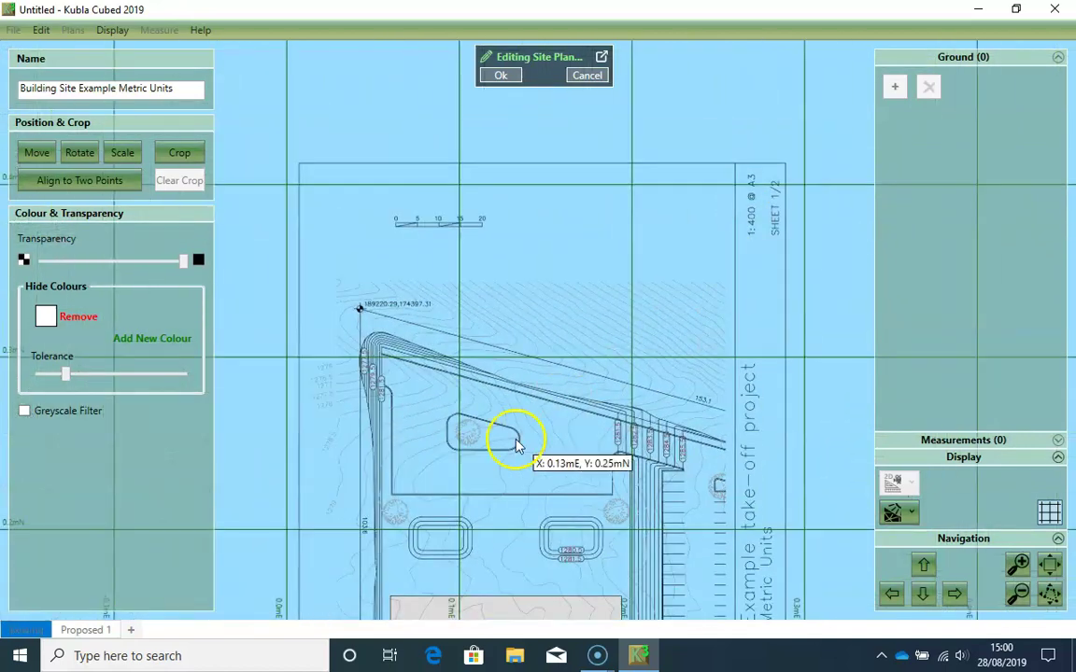
drag(512, 432, 533, 365)
drag(533, 442, 513, 334)
scroll(529, 368, down, 1)
scroll(528, 368, down, 2)
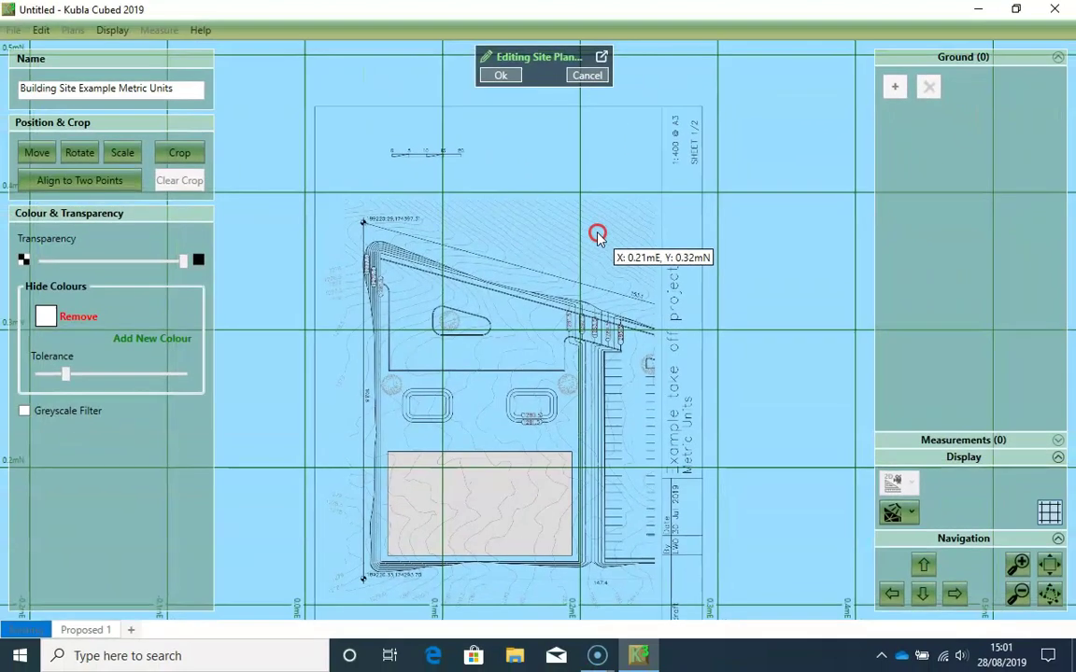
drag(598, 233, 565, 232)
- Scale the site plan by drawing scale to 1:400 at A3
click(122, 153)
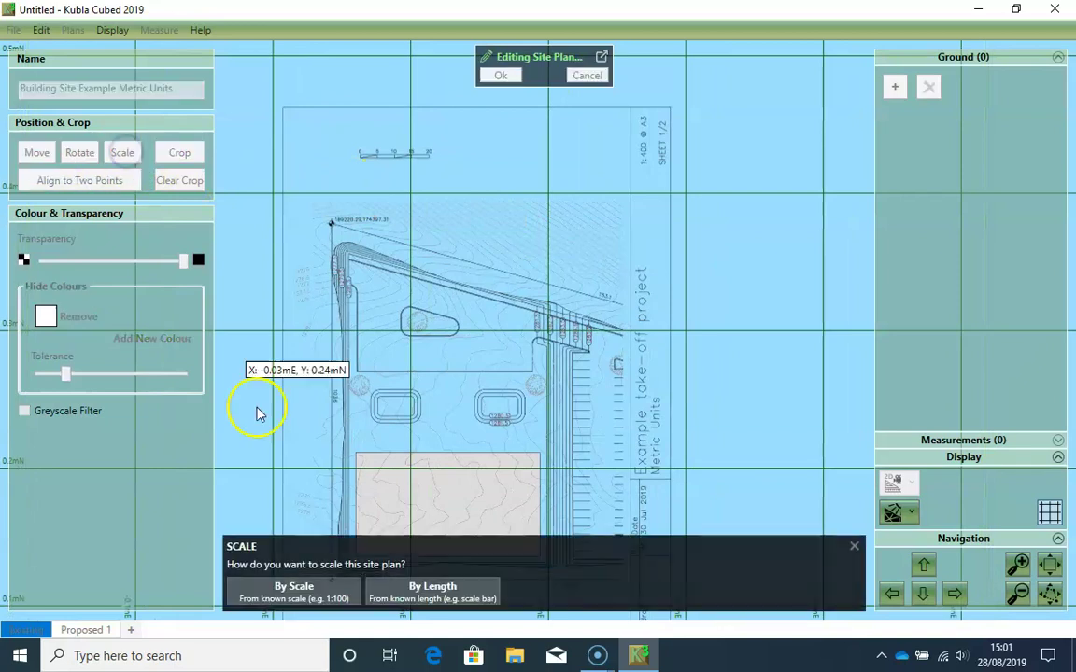
click(321, 591)
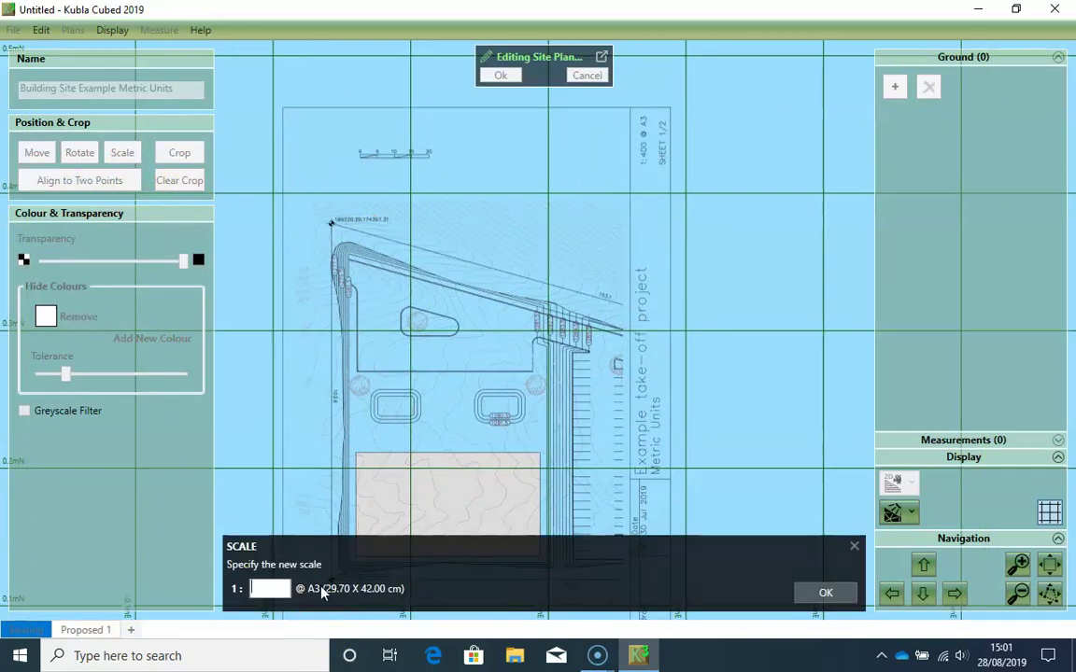
text(400)
click(824, 594)
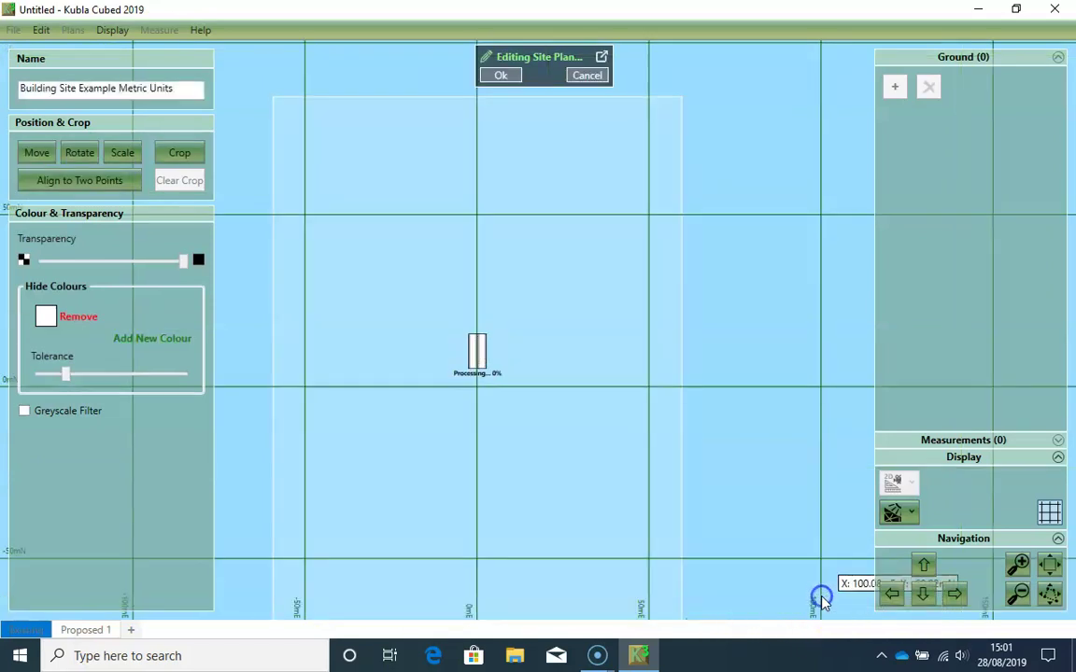
- Start moving the site plan, using its top-left survey point as the base point
click(38, 153)
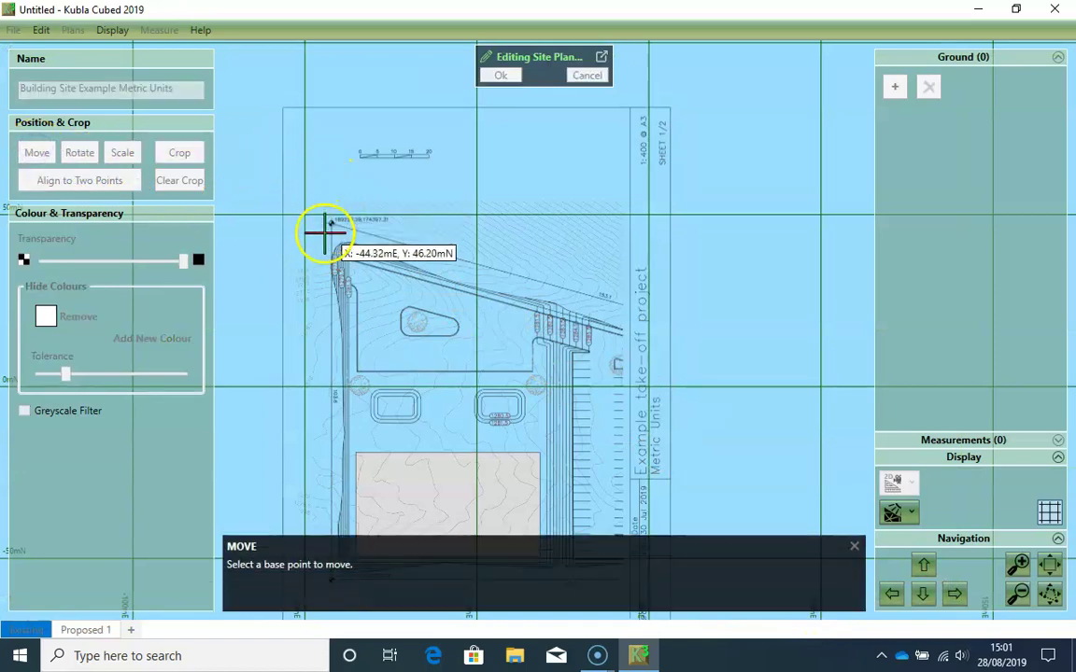
scroll(324, 232, up, 3)
scroll(329, 220, up, 8)
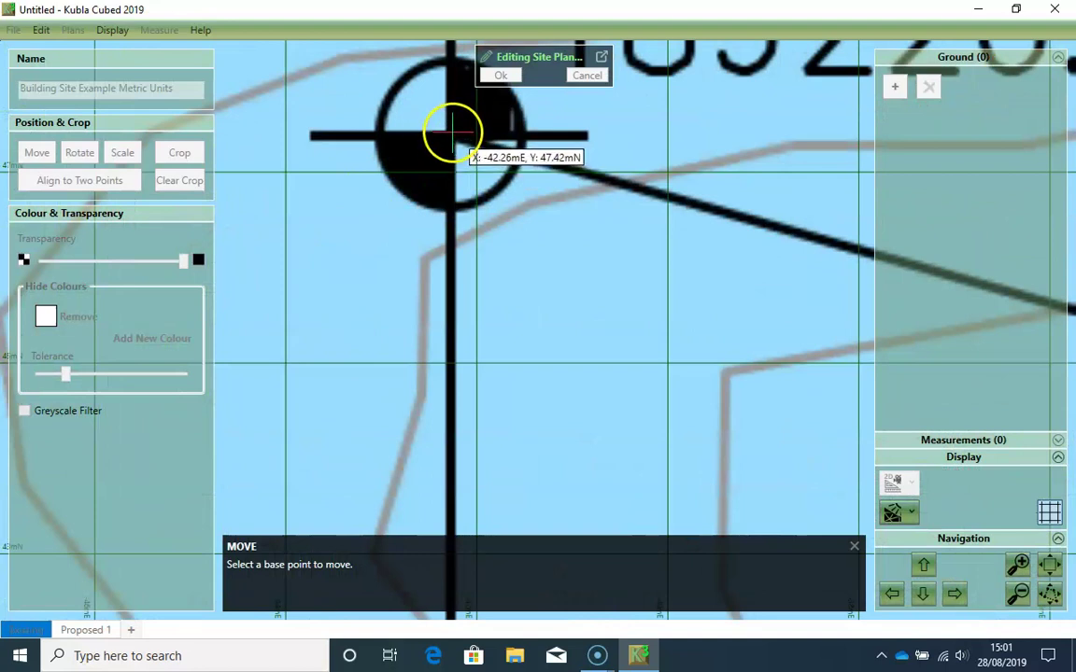
click(451, 134)
scroll(439, 196, down, 6)
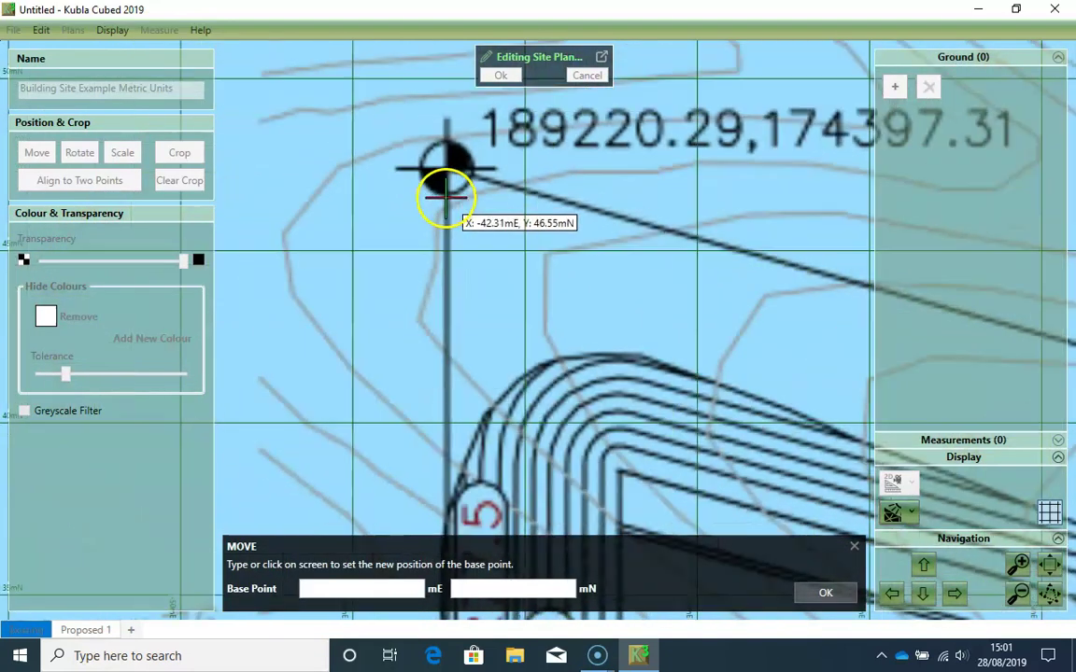
scroll(572, 192, down, 2)
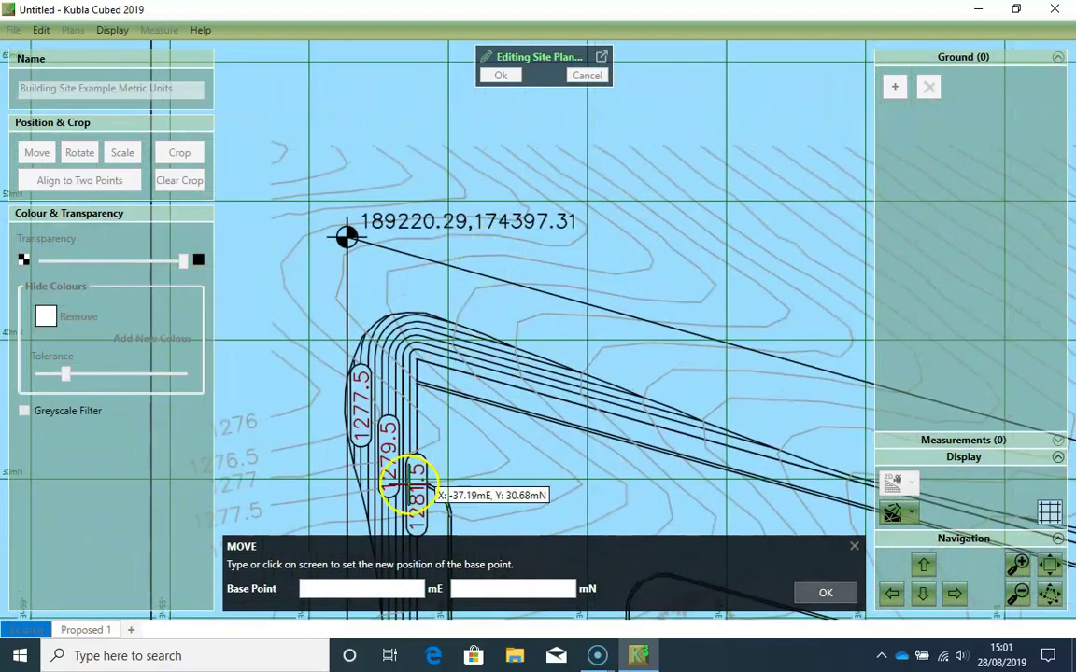
- Place the base point at 189220.29 mE, 174397.31 mN and confirm the move
text(189220)
click(338, 589)
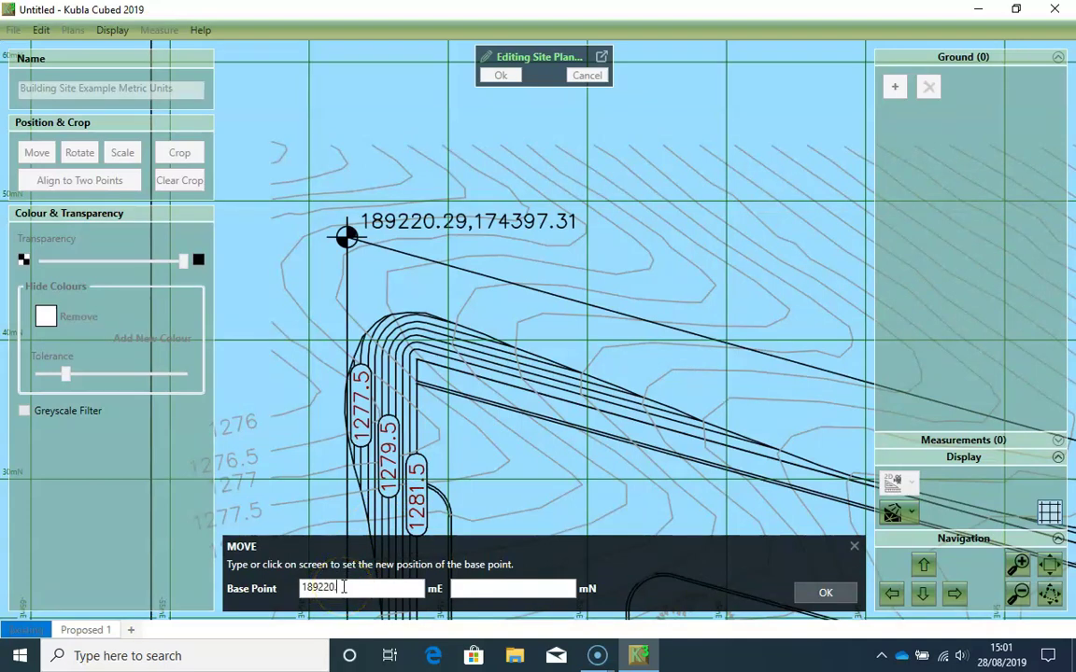
text(.29)
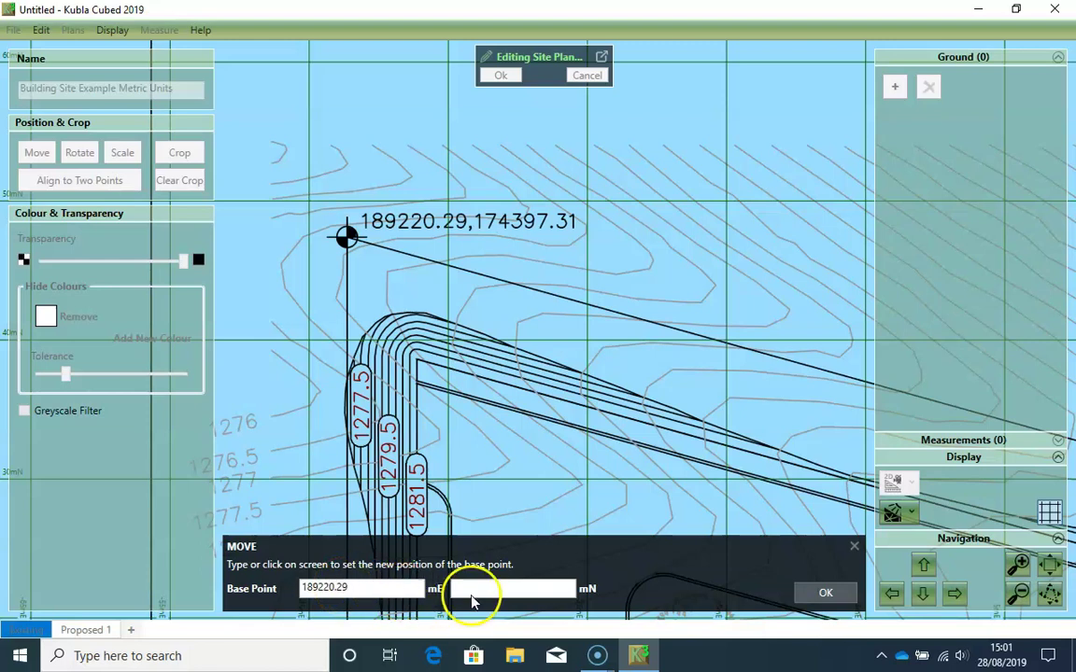
click(472, 590)
text(17)
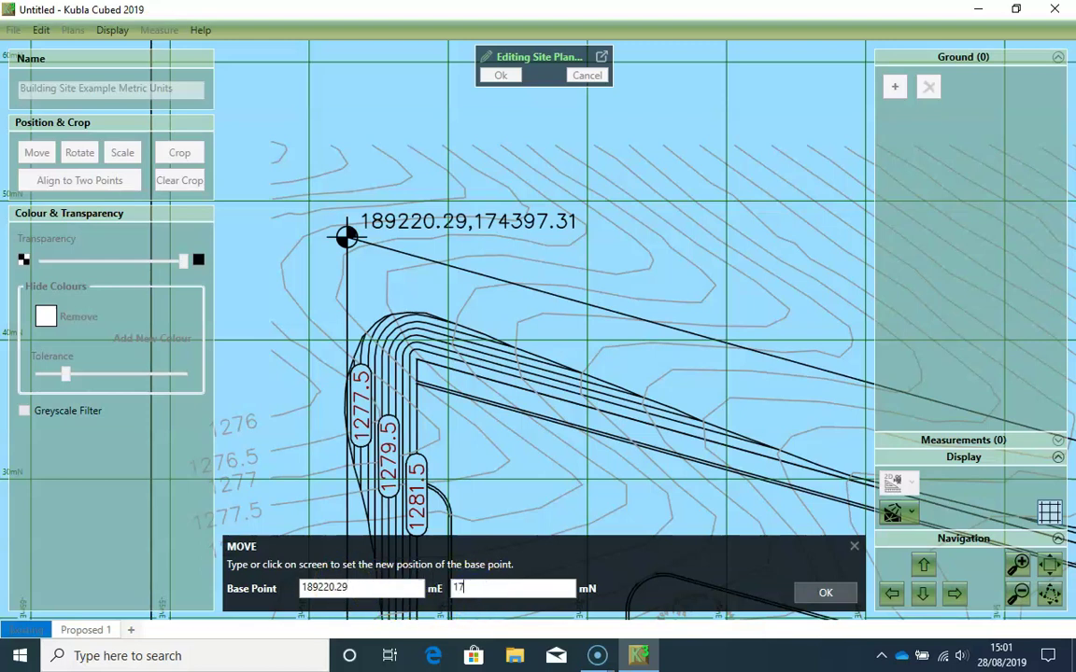
text(4397.31)
click(812, 593)
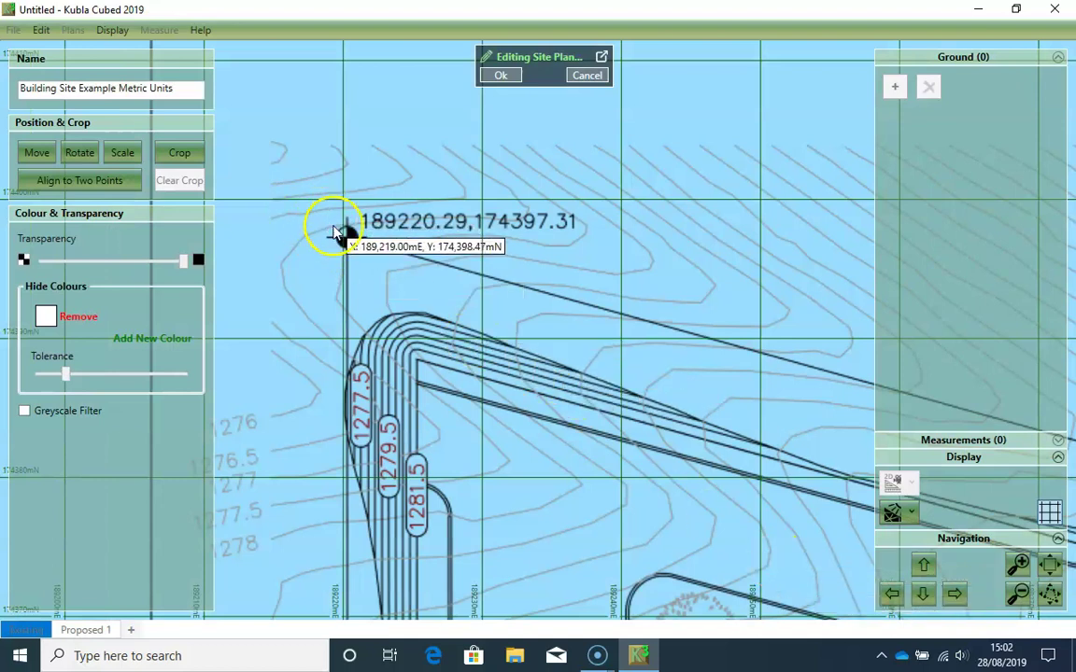
scroll(342, 235, up, 3)
scroll(346, 247, up, 3)
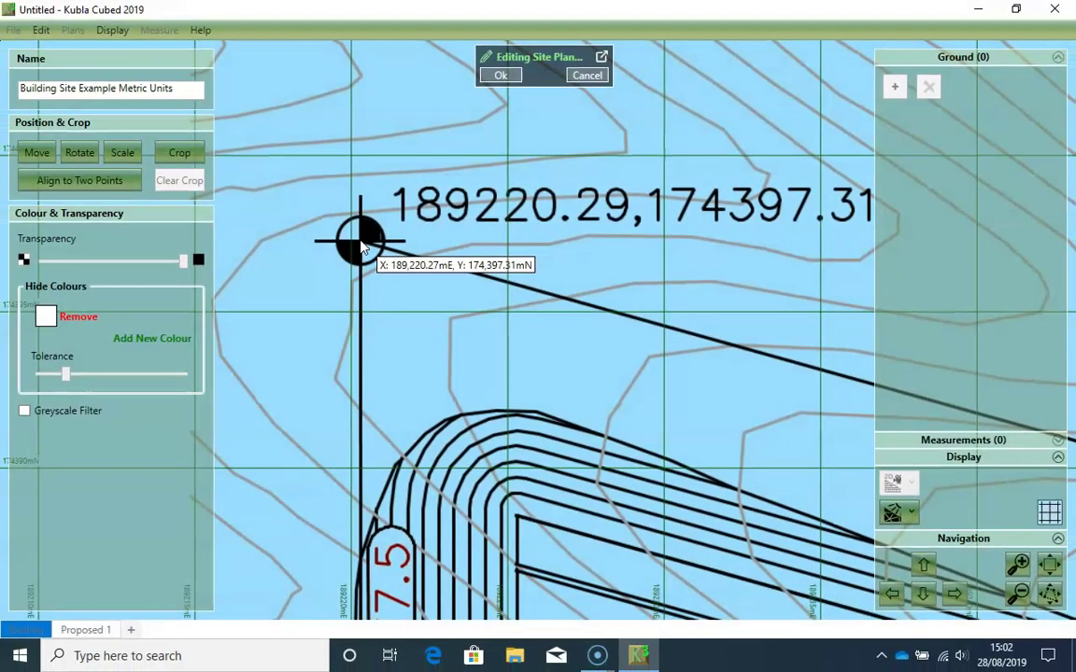
scroll(361, 245, down, 3)
drag(402, 431, 383, 341)
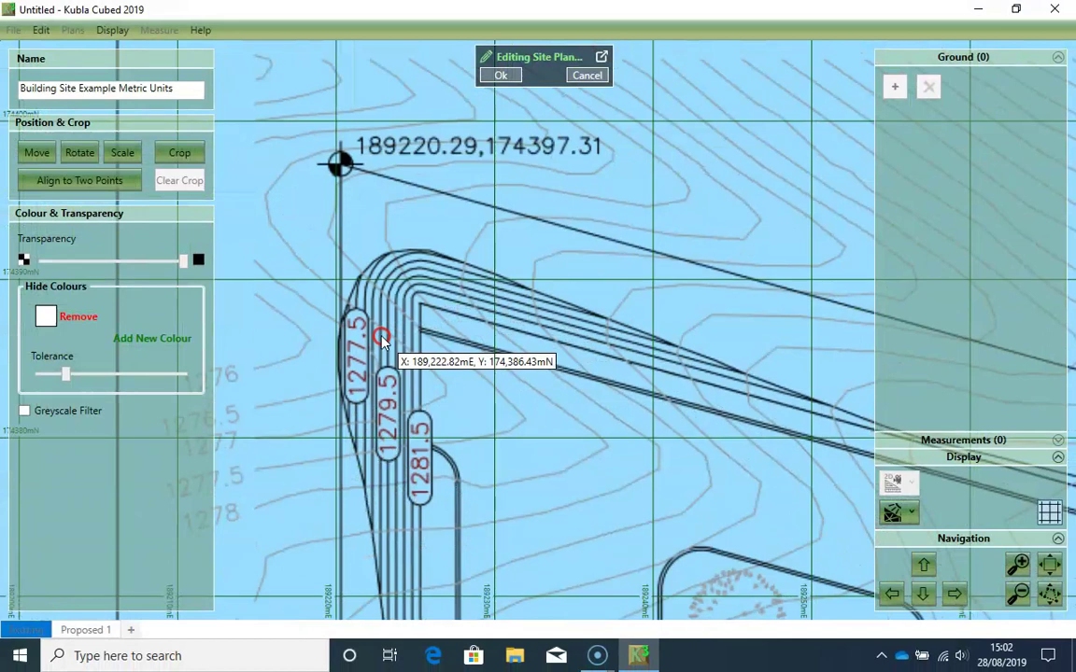
click(338, 165)
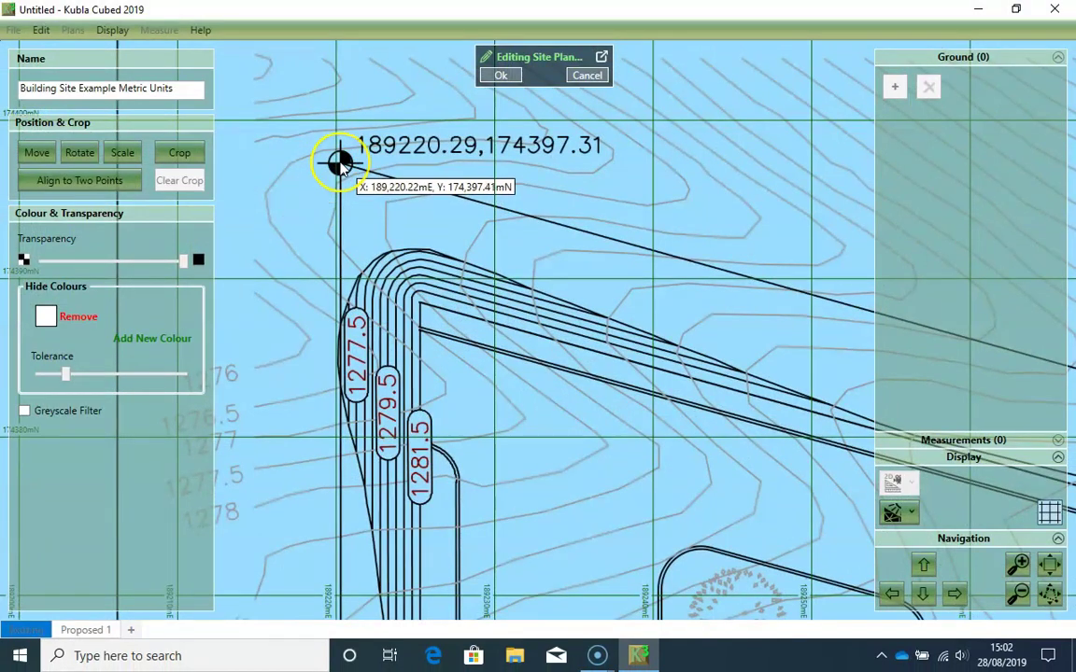
key(m)
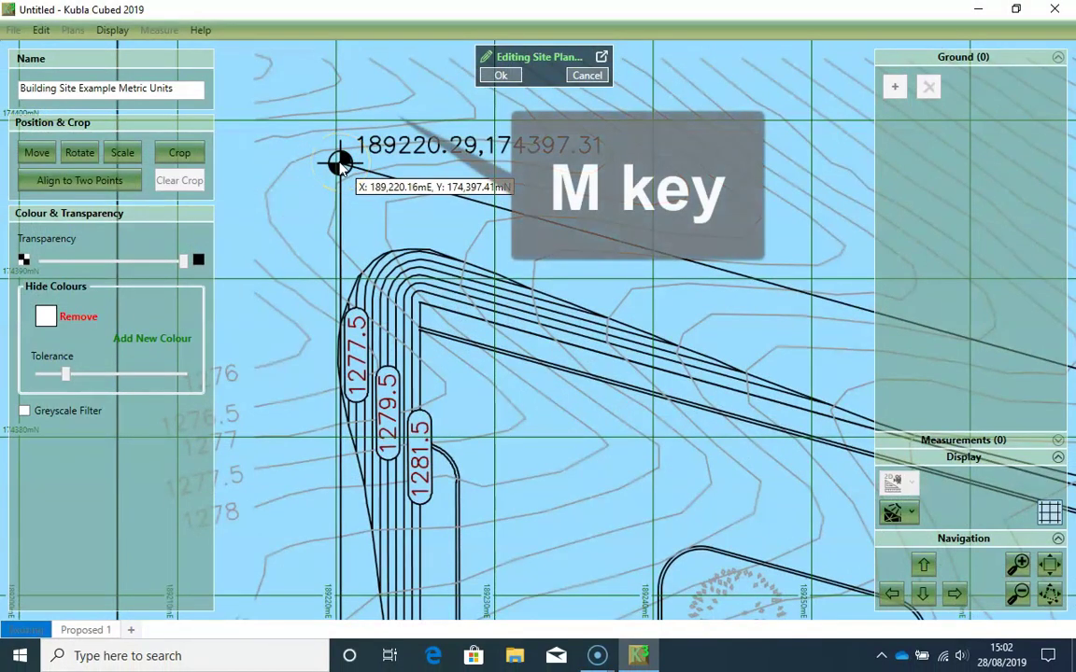
drag(349, 476, 344, 228)
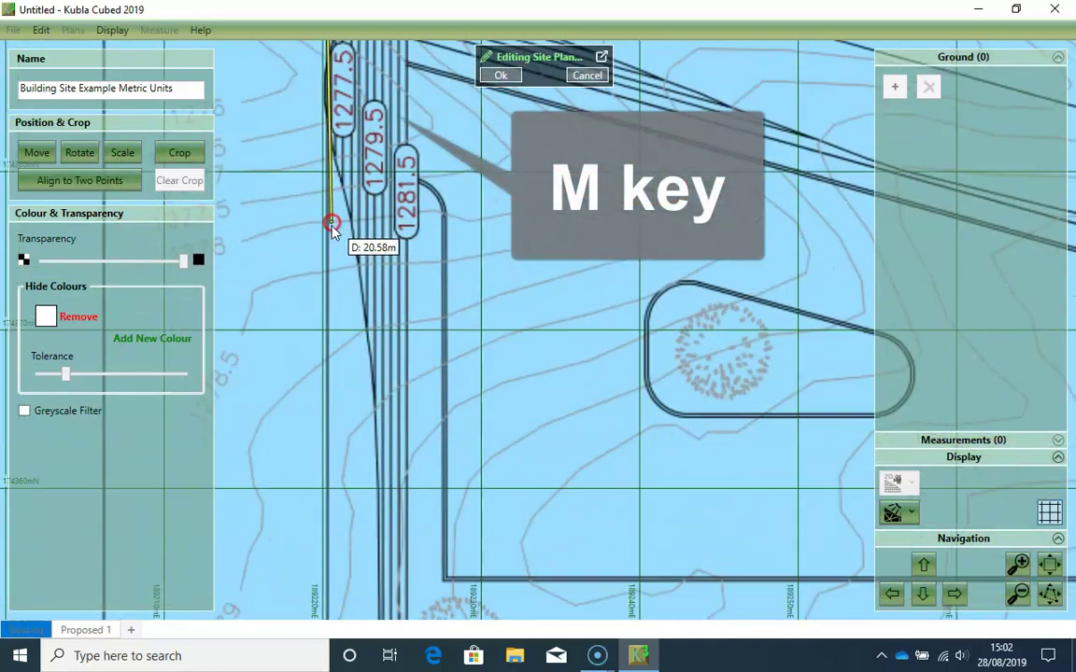
right_drag(361, 551, 387, 257)
drag(360, 434, 353, 521)
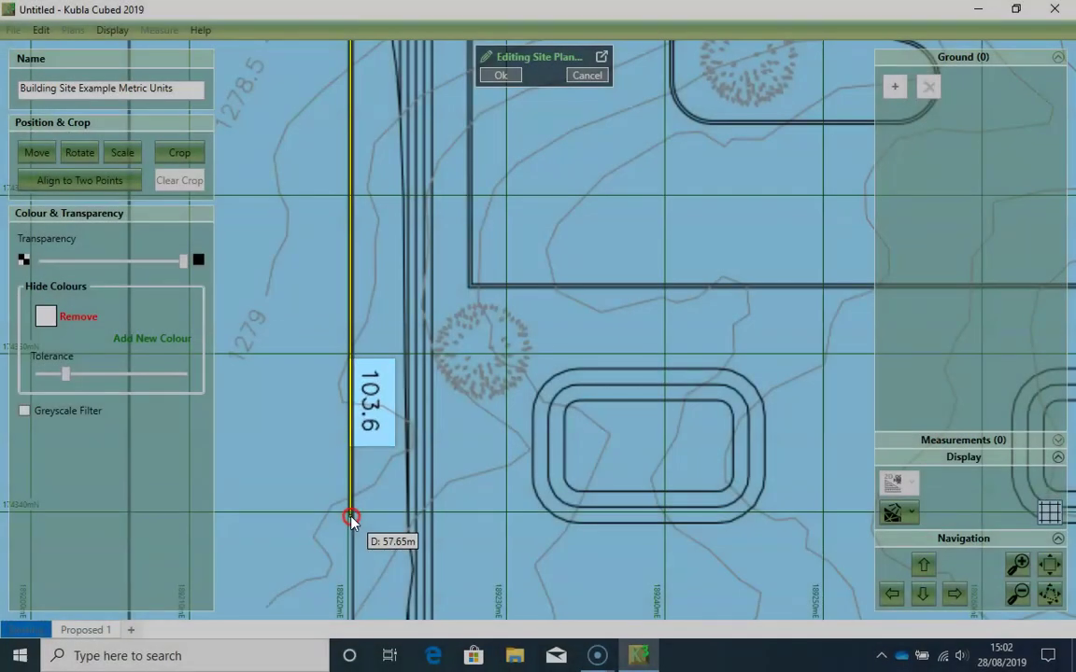
right_drag(352, 521, 363, 112)
drag(366, 281, 371, 512)
right_drag(372, 512, 362, 197)
drag(362, 197, 349, 518)
right_drag(348, 519, 341, 245)
drag(341, 245, 336, 386)
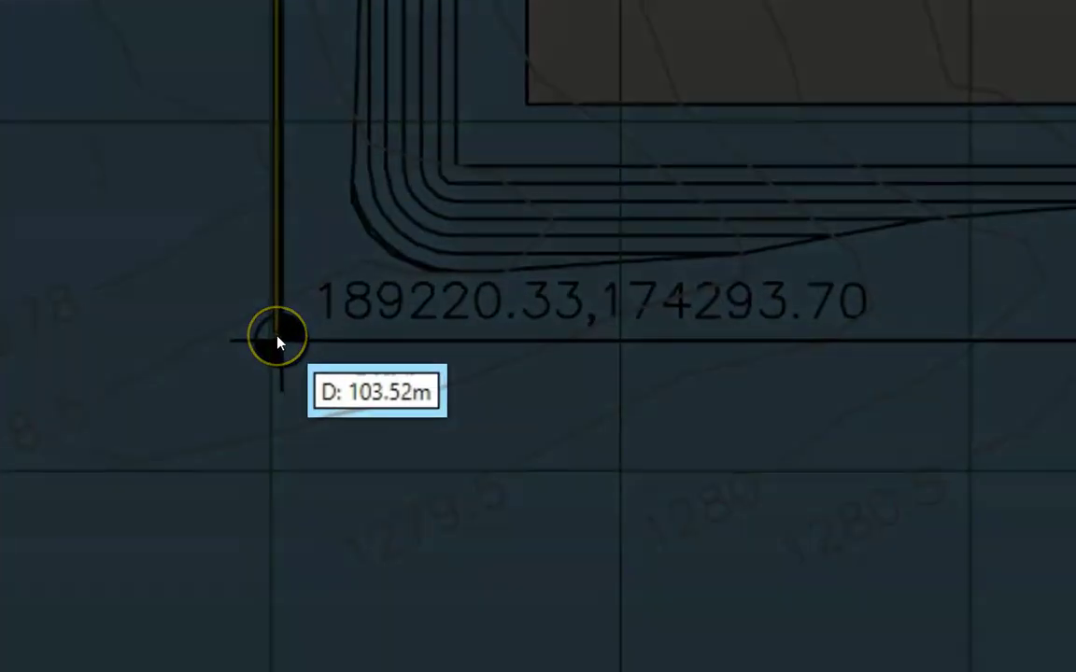
drag(277, 343, 278, 342)
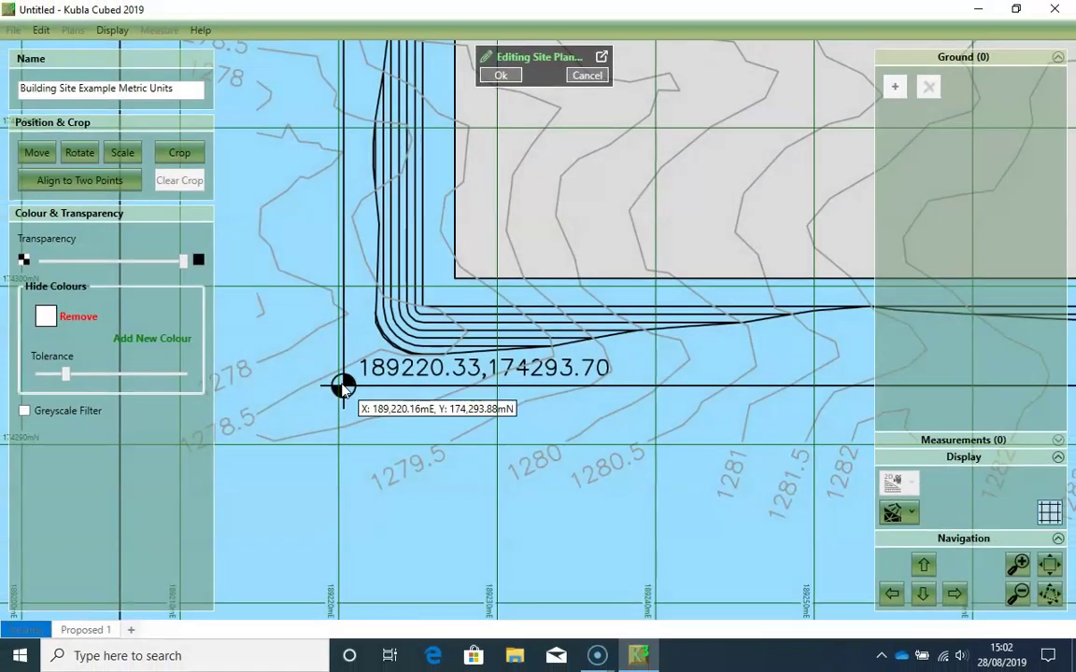
click(490, 295)
scroll(439, 366, down, 3)
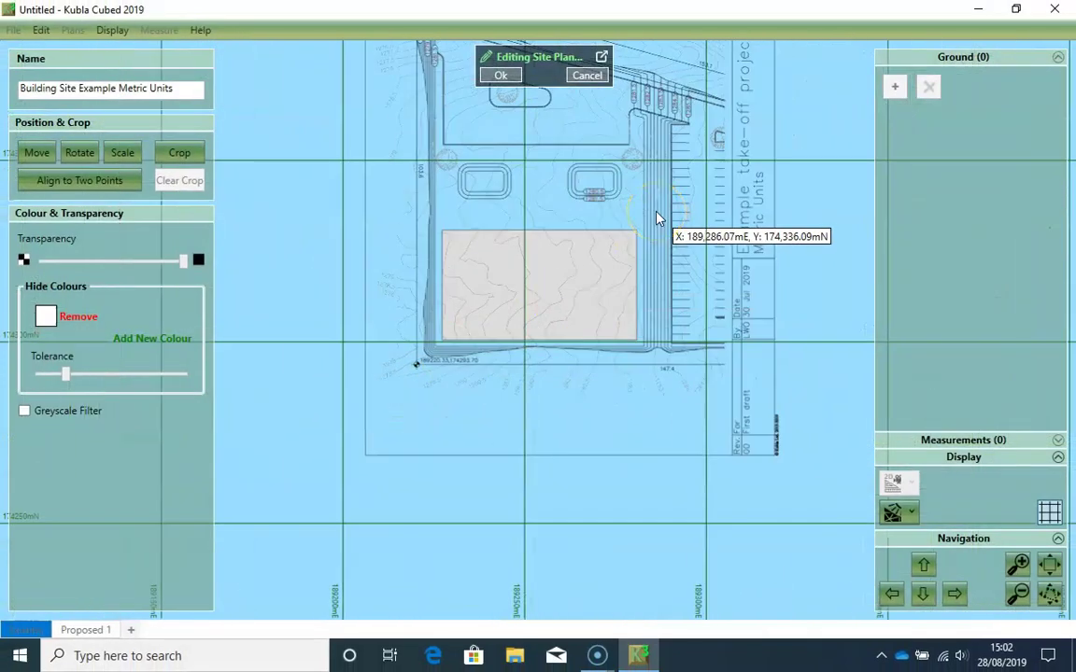
right_drag(656, 218, 596, 353)
scroll(591, 312, down, 1)
click(591, 312)
drag(554, 322, 572, 342)
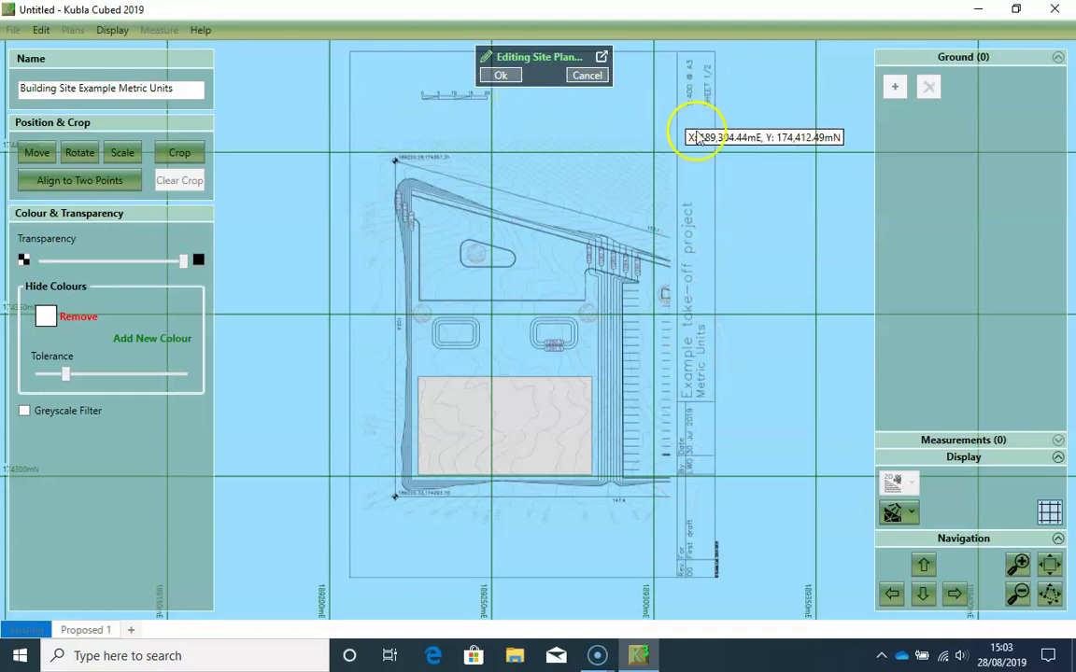
- Draw a crop rectangle around the site drawing, excluding border and title block, and apply it
click(172, 159)
right_drag(613, 451, 572, 444)
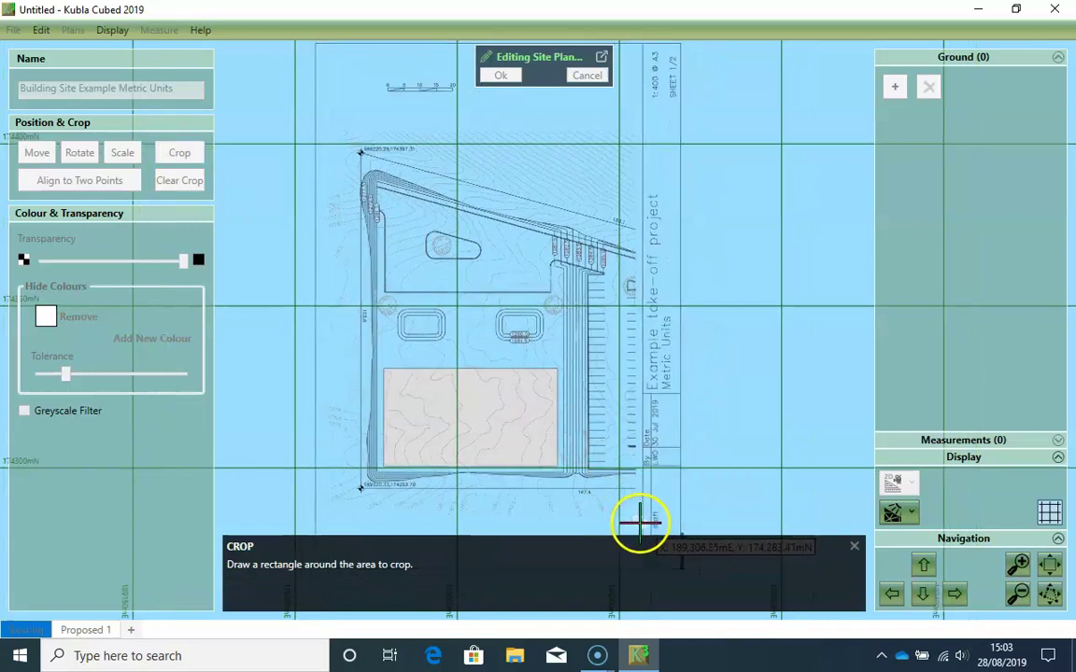
drag(642, 520, 319, 124)
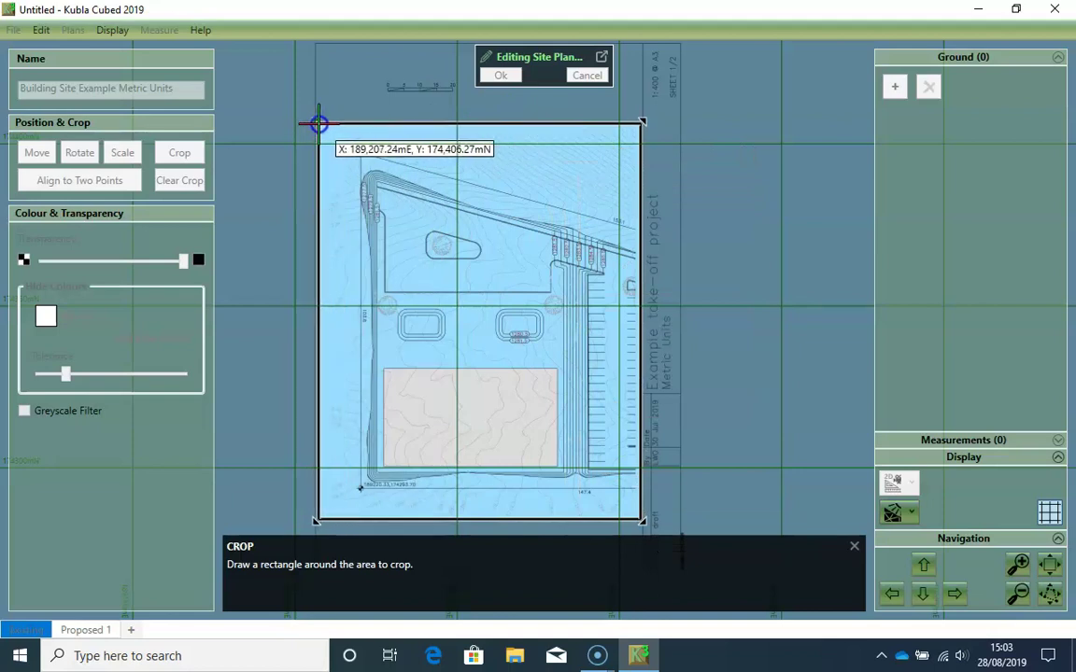
drag(319, 123, 319, 123)
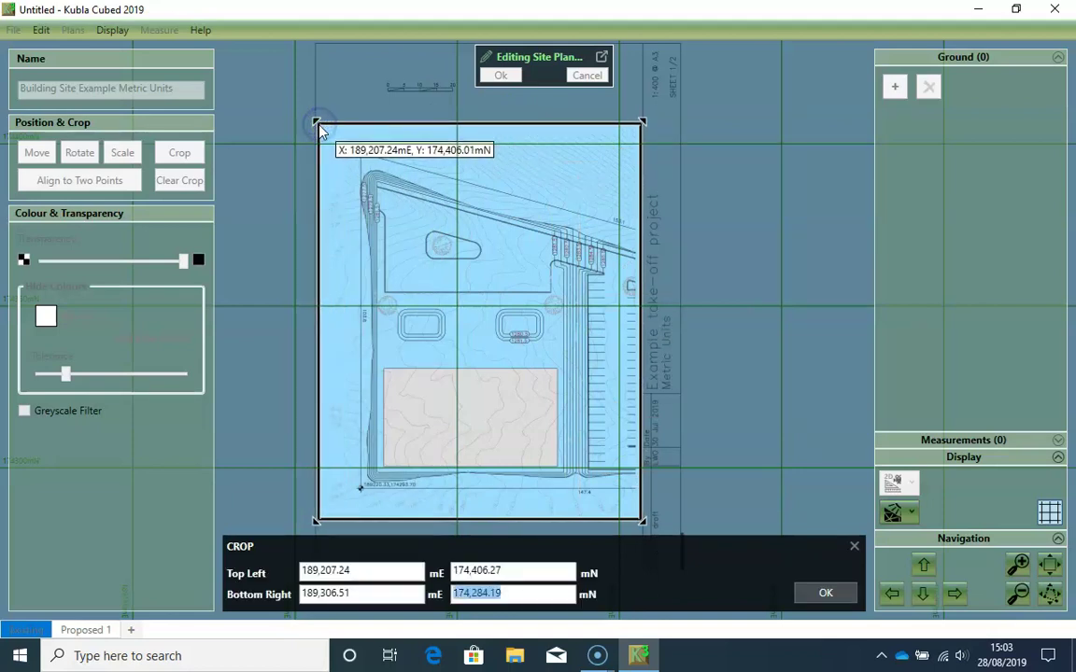
click(814, 596)
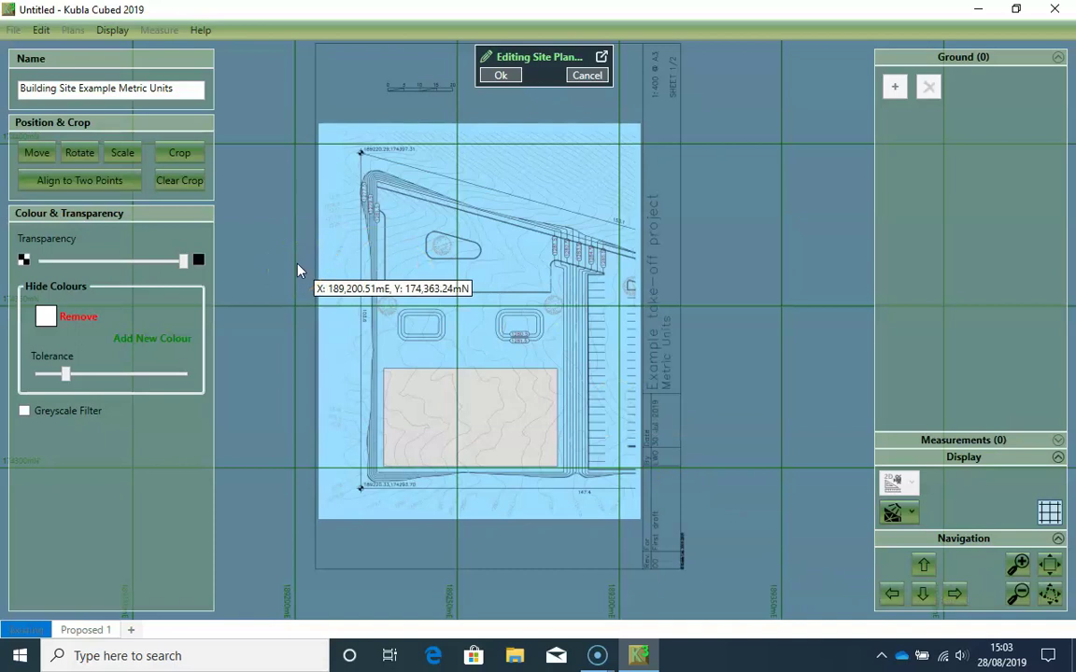
- Add the plan's light grey building fill as a hidden colour
click(164, 341)
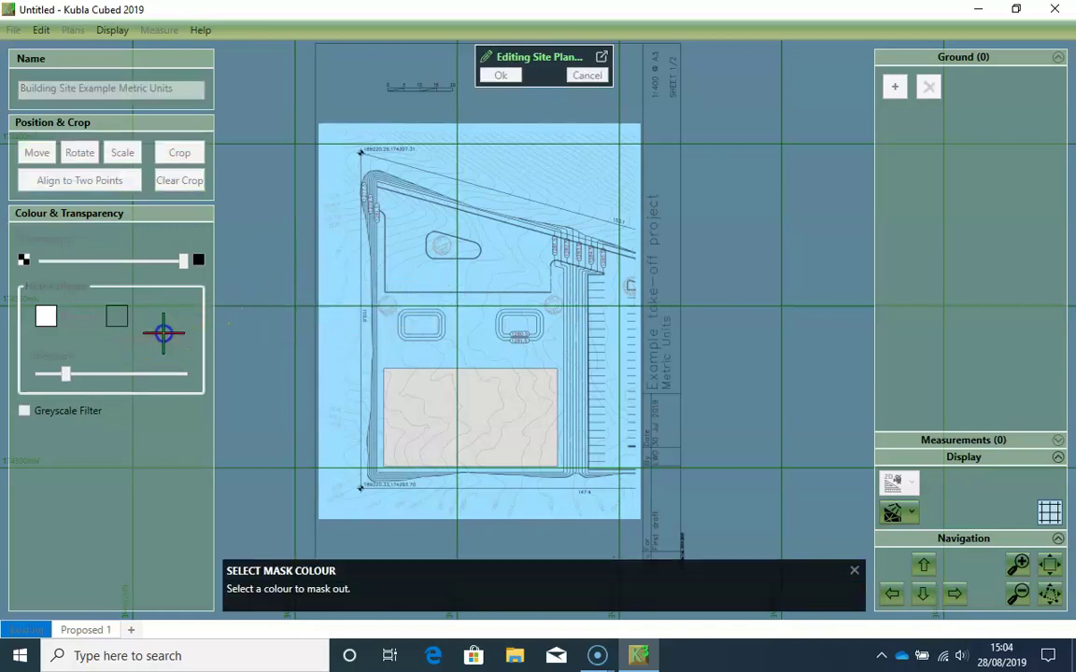
click(434, 390)
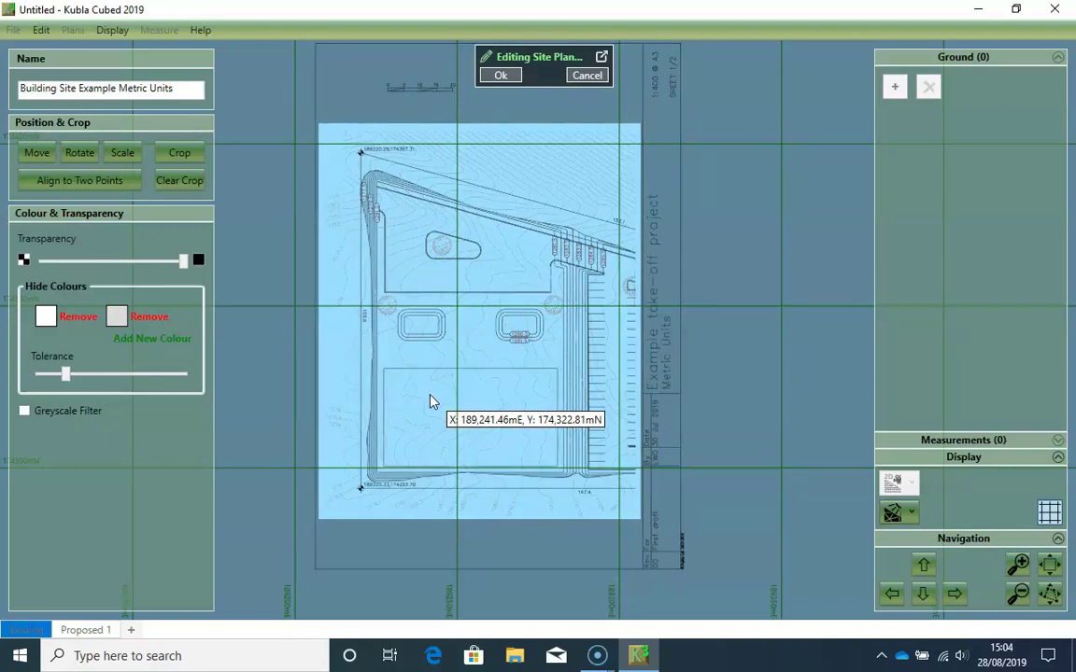
- Finish editing the first plan and load page 2 of Building Site Example Metric Units.pdf
click(509, 77)
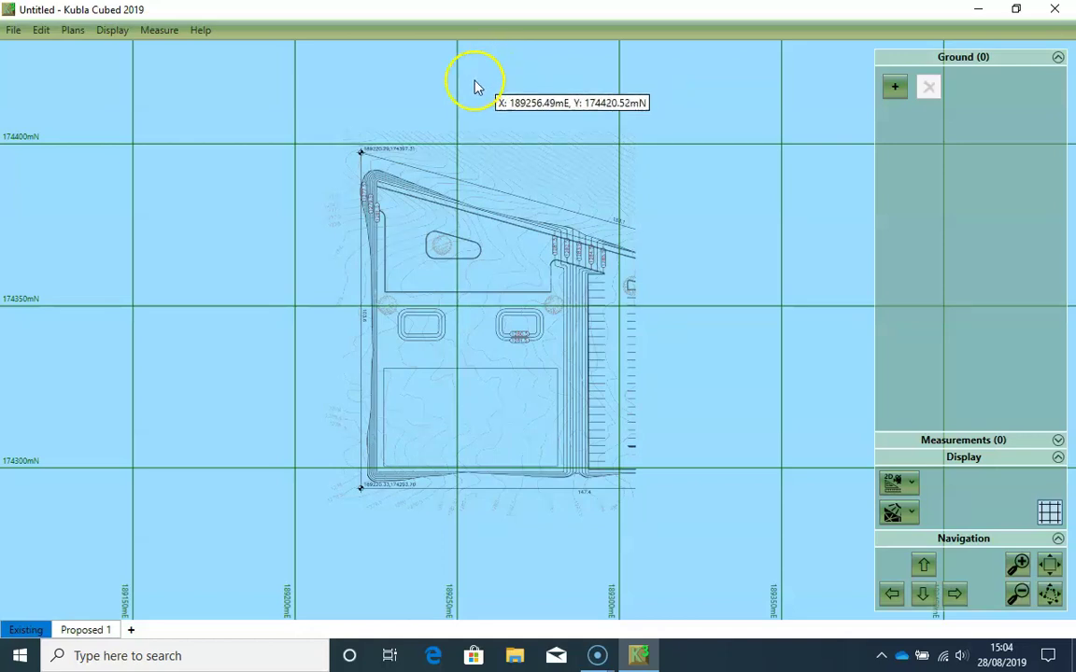
click(71, 31)
click(94, 54)
click(209, 172)
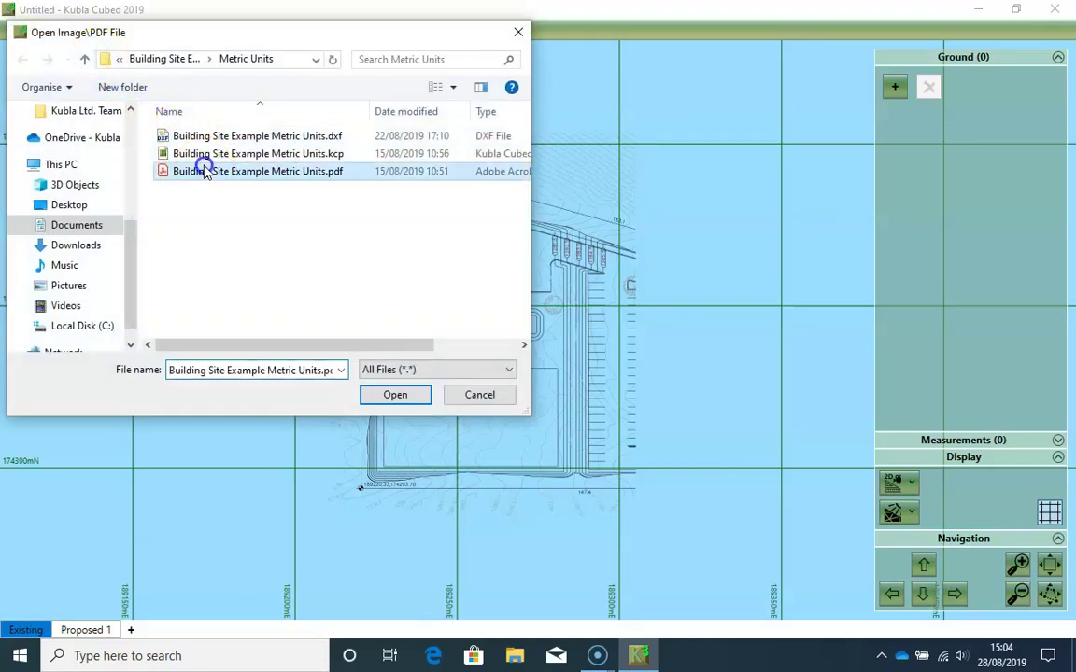
click(421, 396)
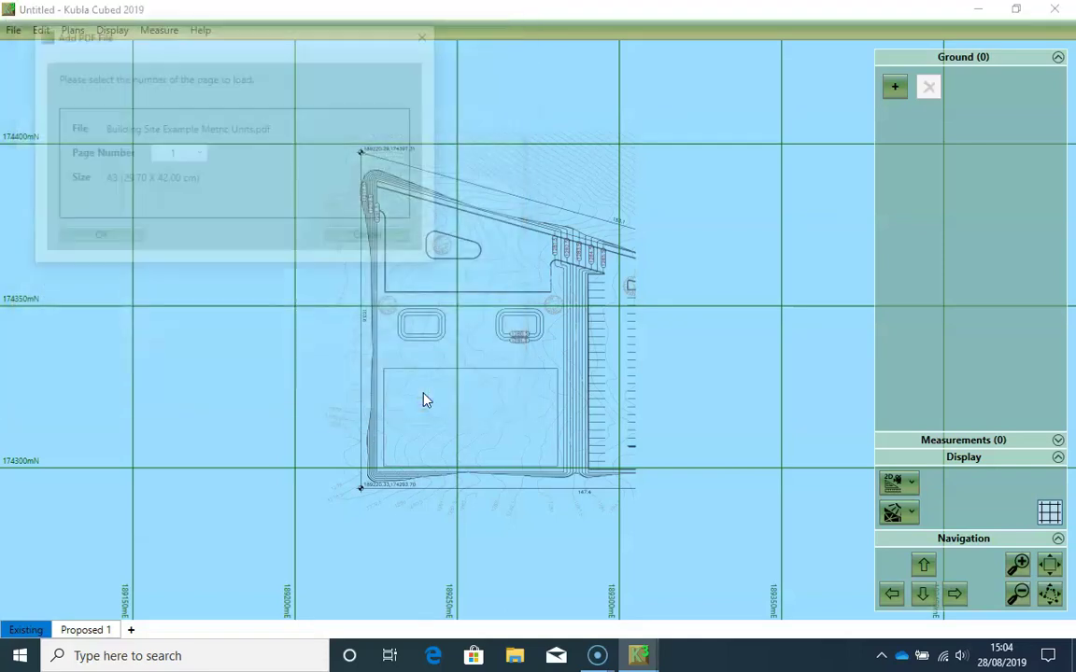
click(200, 155)
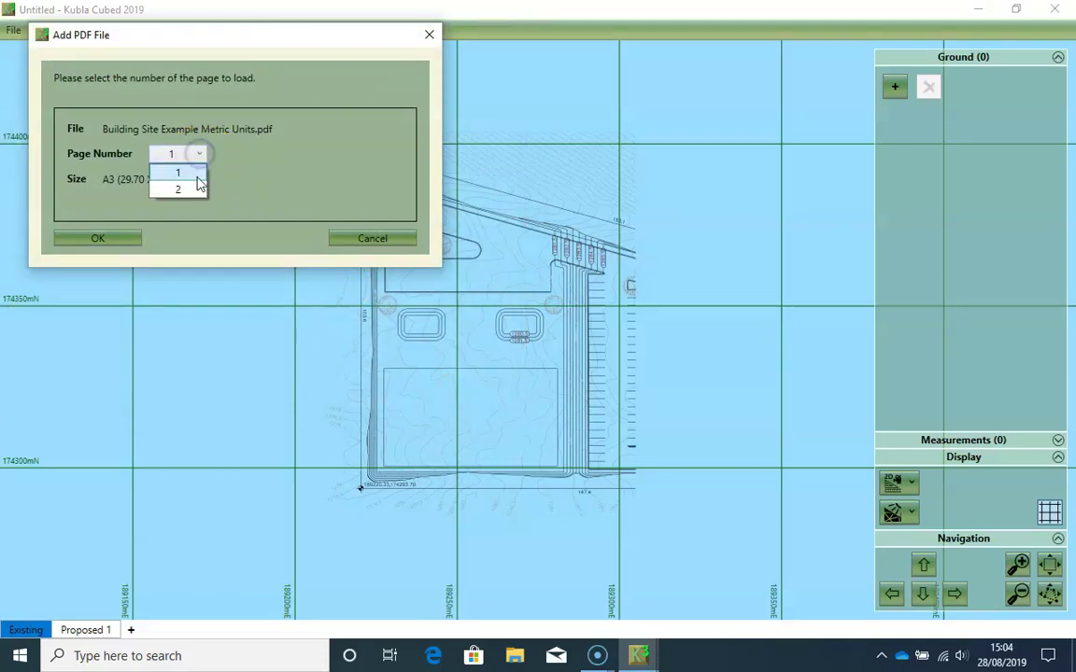
click(195, 186)
click(97, 239)
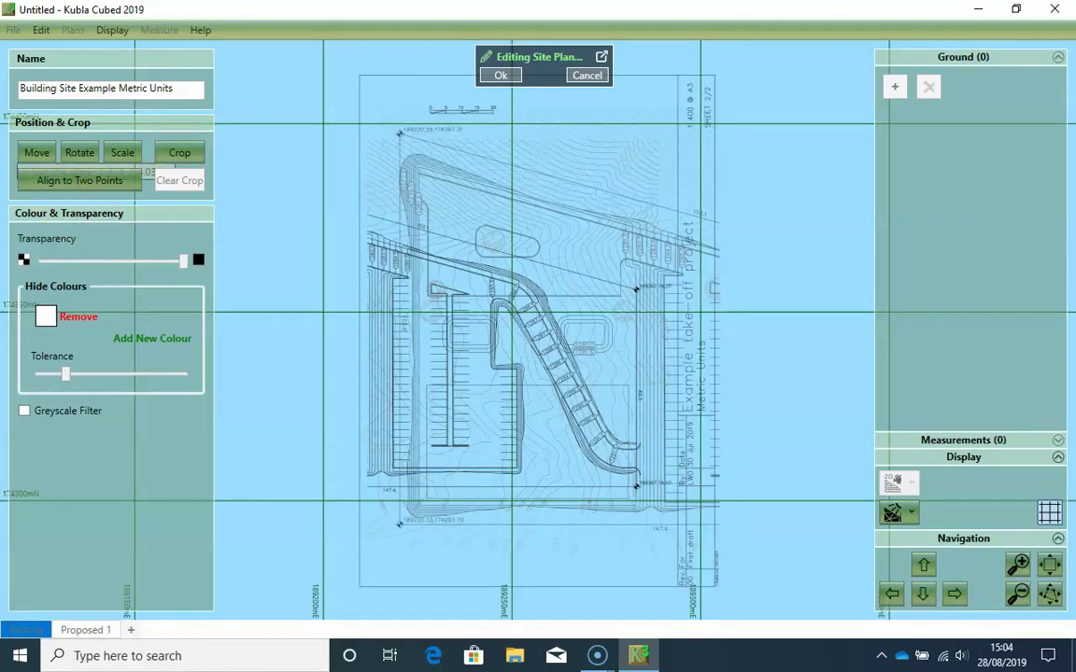
- Scale the second plan by drawing scale to 1:400 at A3
click(132, 155)
click(329, 596)
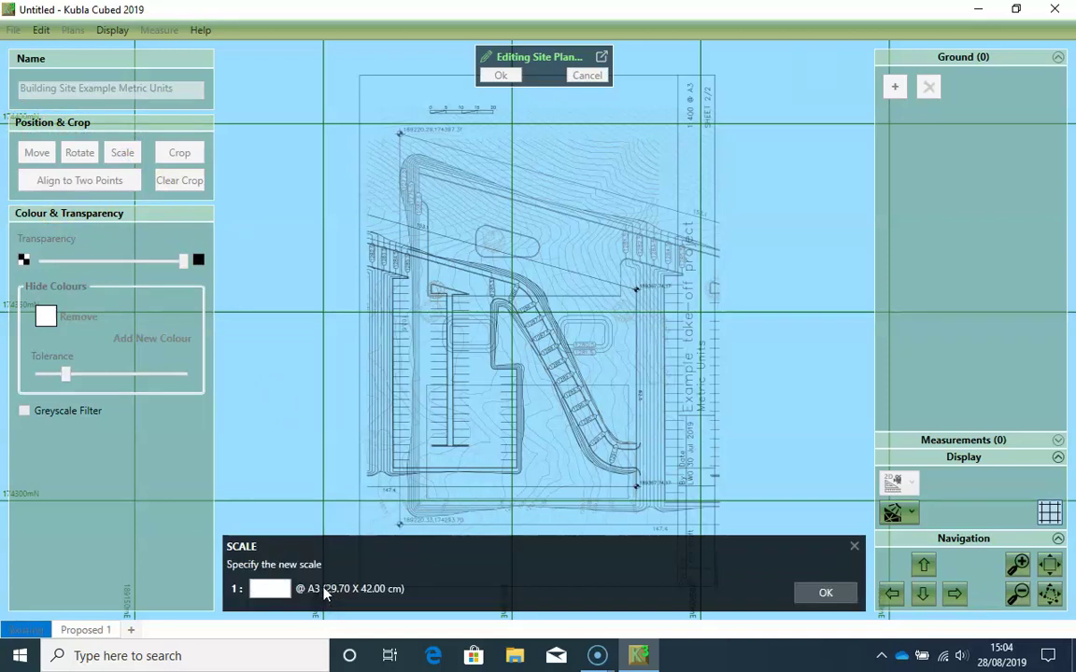
text(400)
click(825, 592)
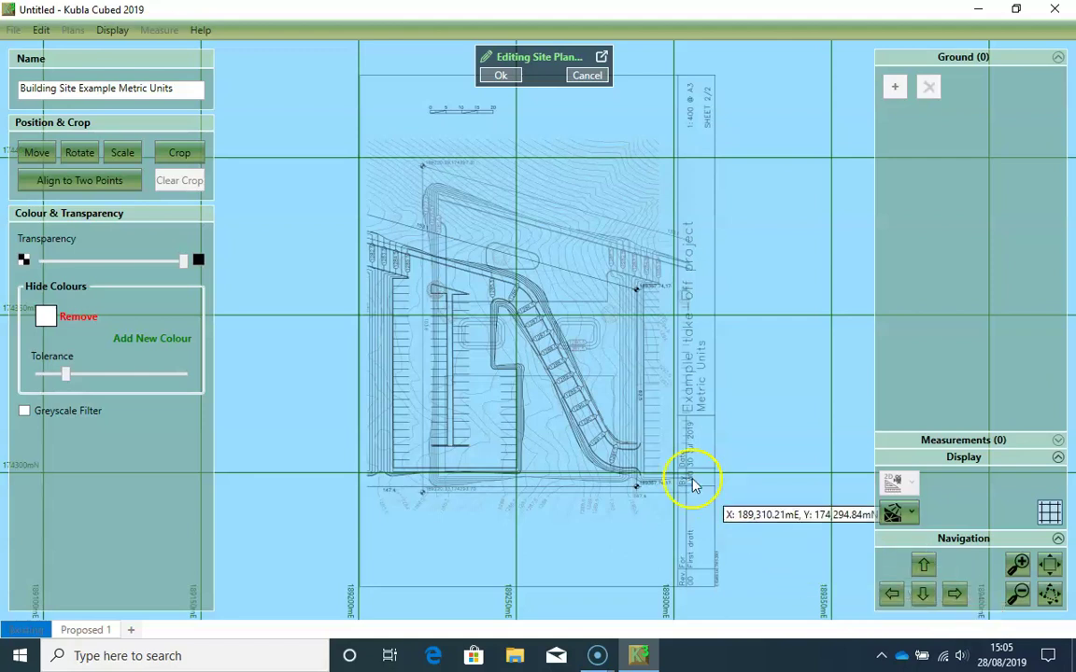
- Start moving the second plan, using the line corner as the base point
click(27, 156)
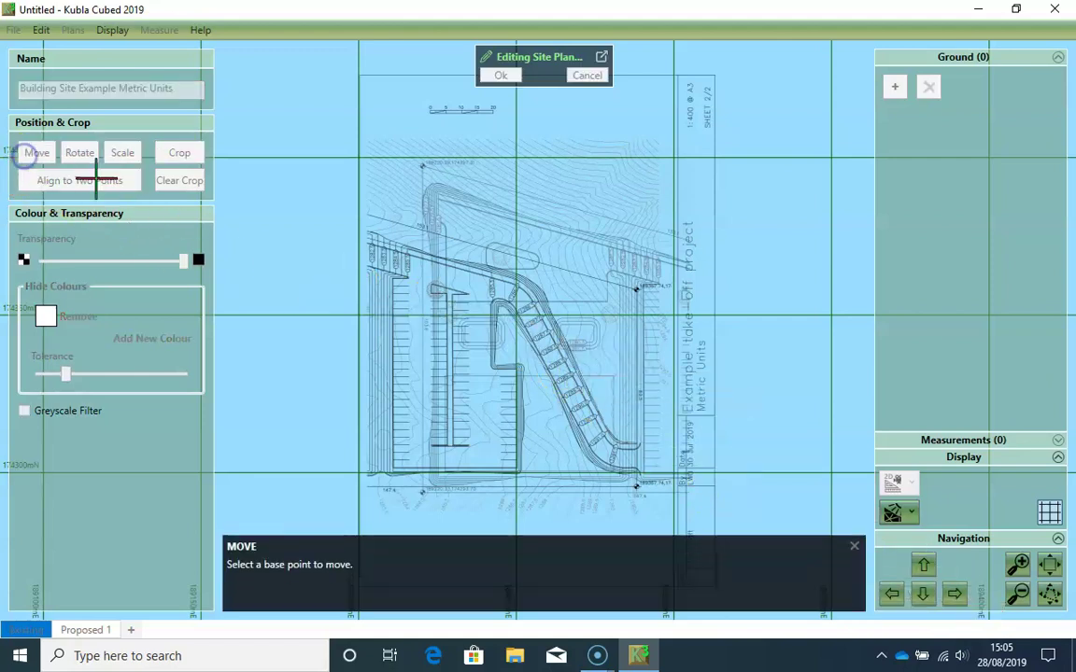
scroll(413, 275, up, 3)
scroll(401, 318, up, 8)
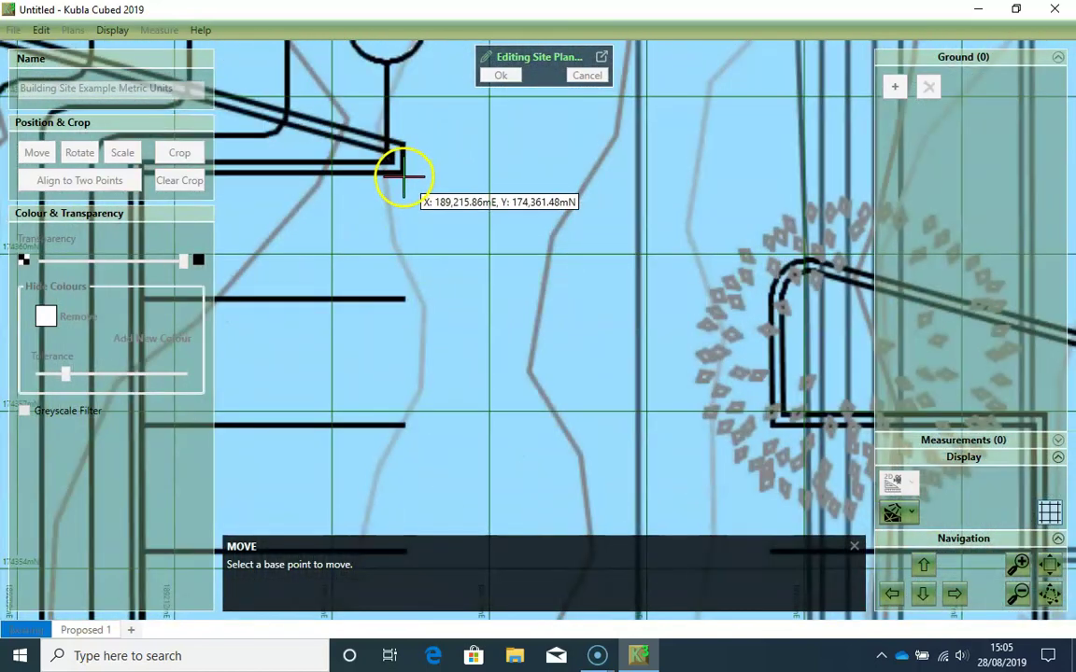
click(403, 173)
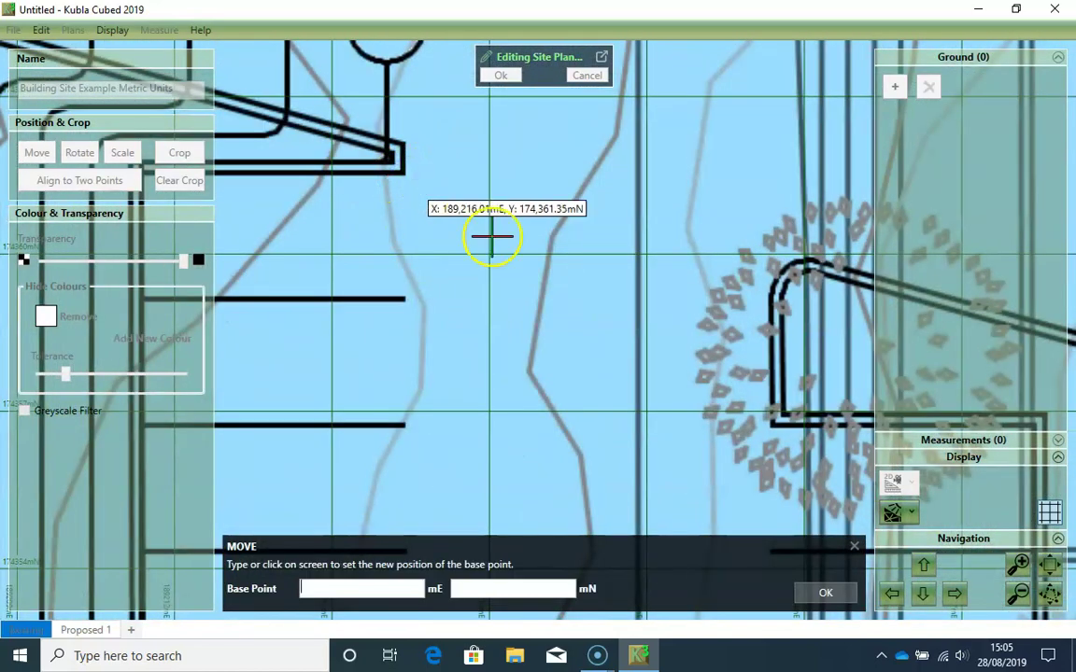
scroll(535, 312, down, 8)
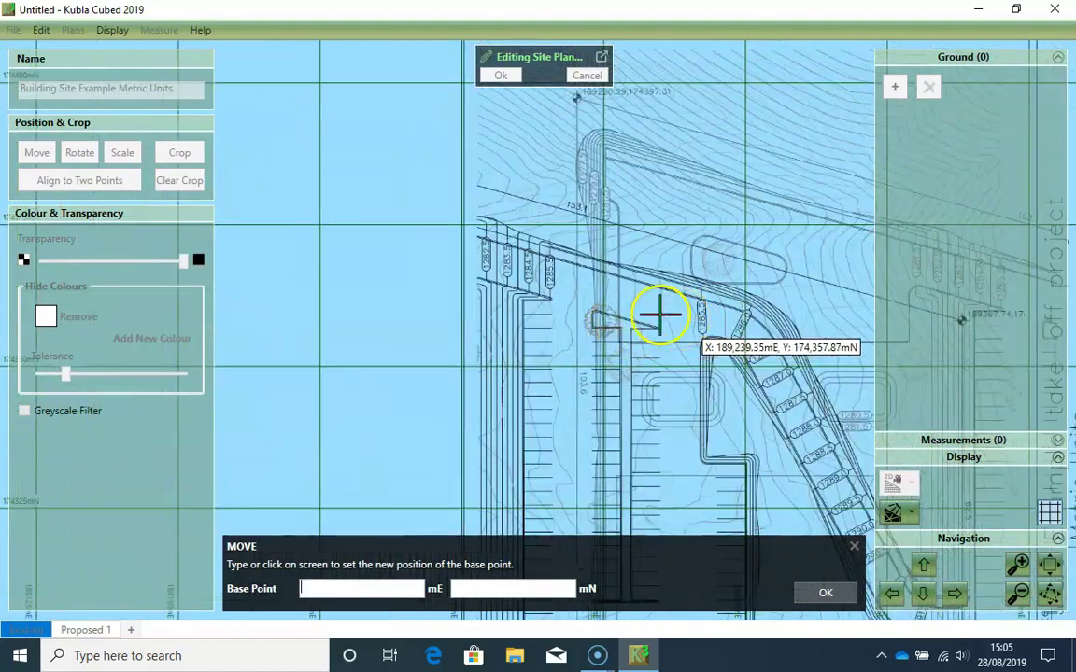
- Place that base point on the first page's 189367.74 survey point marker
click(567, 336)
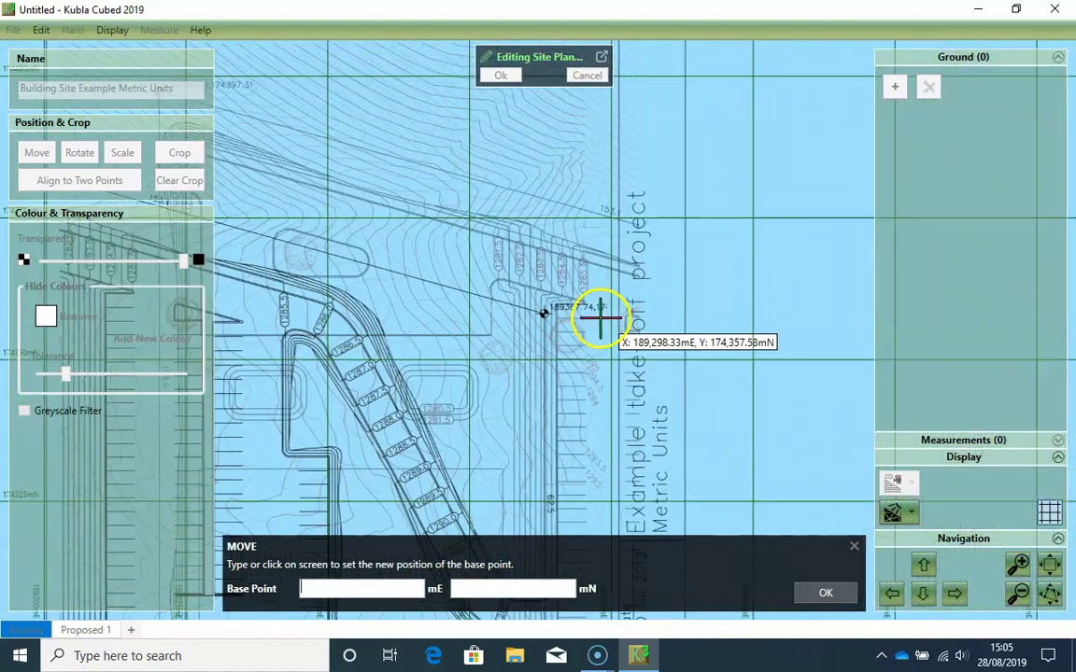
scroll(584, 308, up, 8)
scroll(581, 299, up, 5)
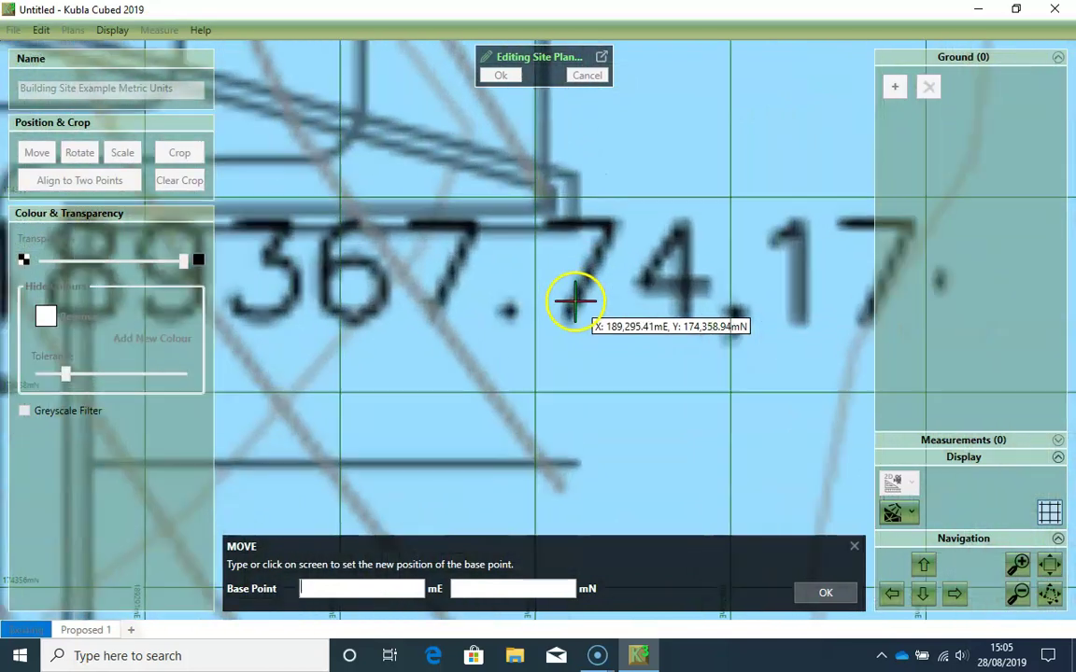
click(582, 230)
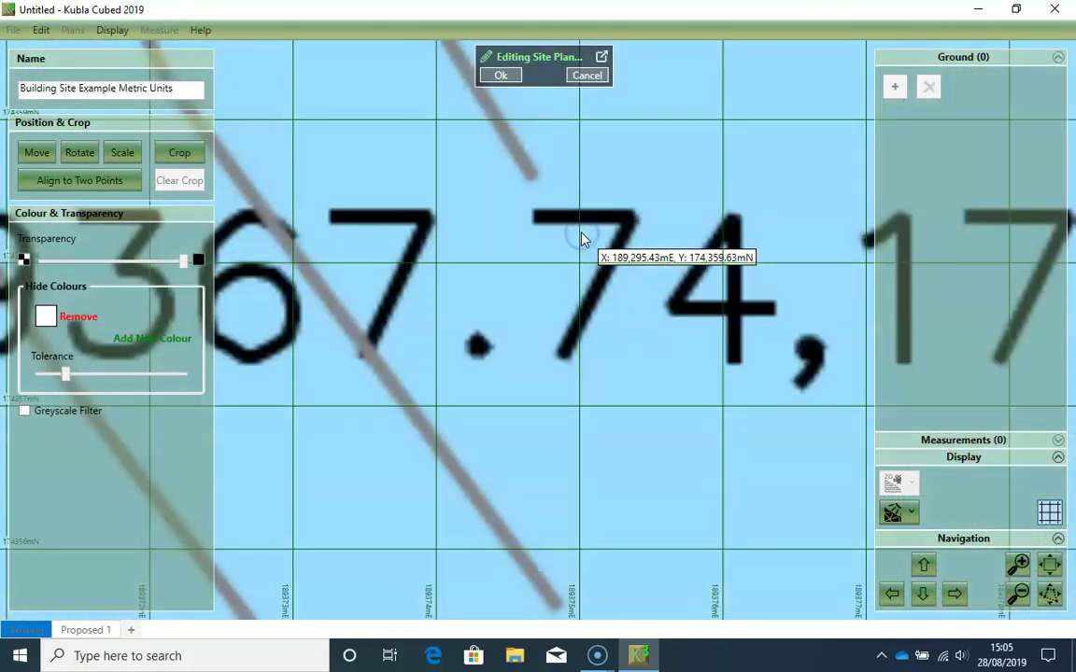
scroll(555, 396, down, 6)
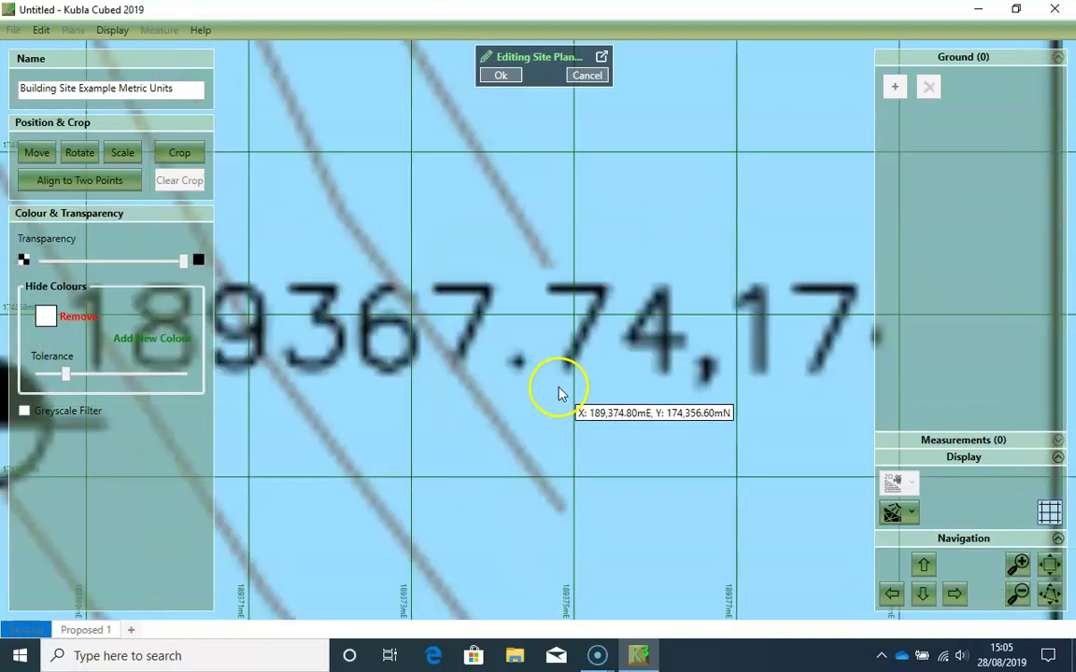
scroll(588, 328, down, 5)
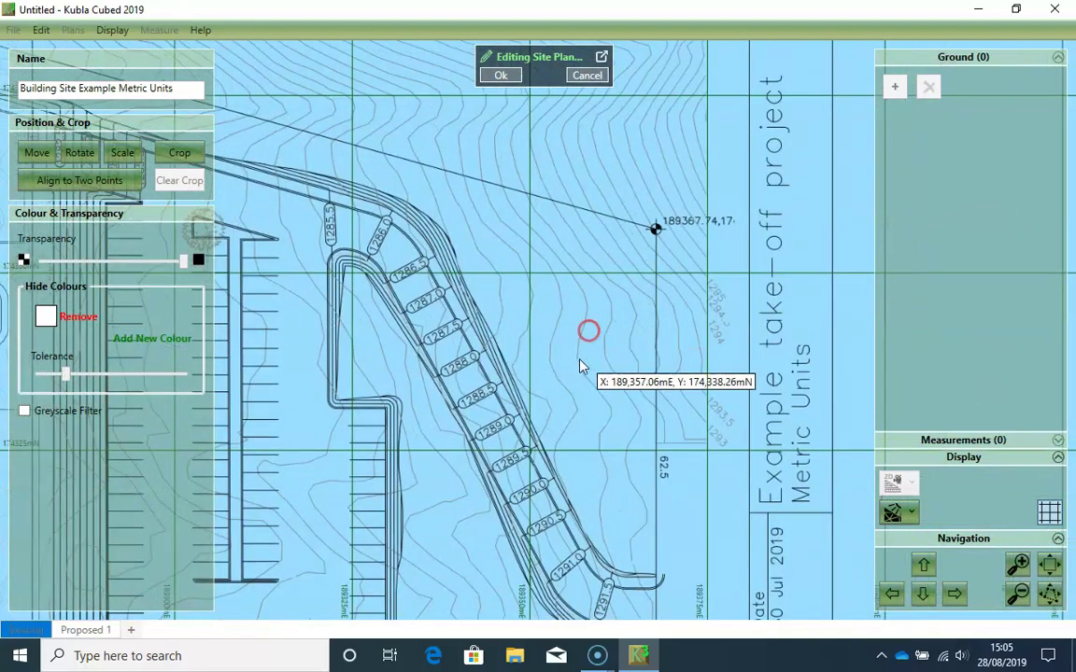
- Crop the second plan to its drawing area, raising the bottom edge slightly, and finish editing
drag(492, 420, 571, 413)
click(187, 152)
drag(707, 500, 367, 80)
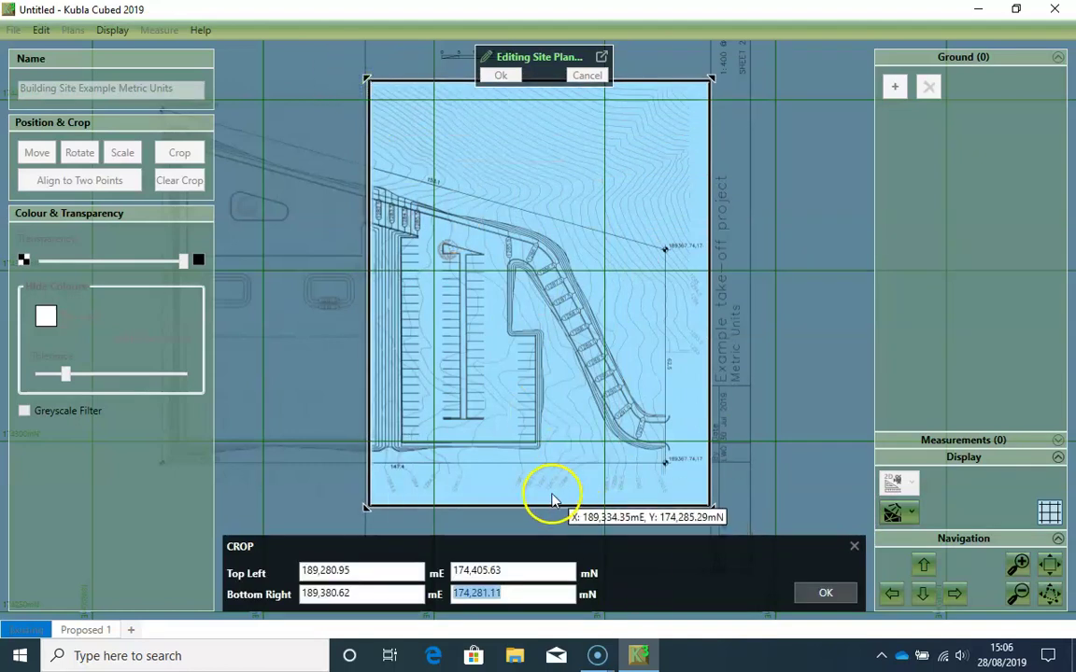
click(551, 508)
drag(551, 508, 551, 503)
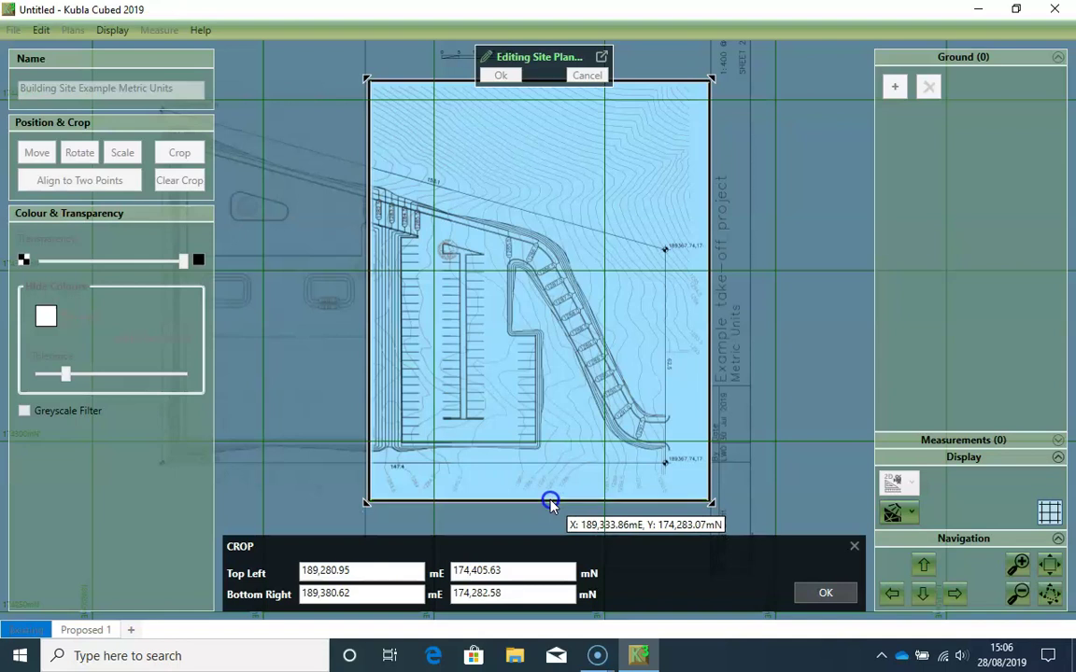
click(813, 595)
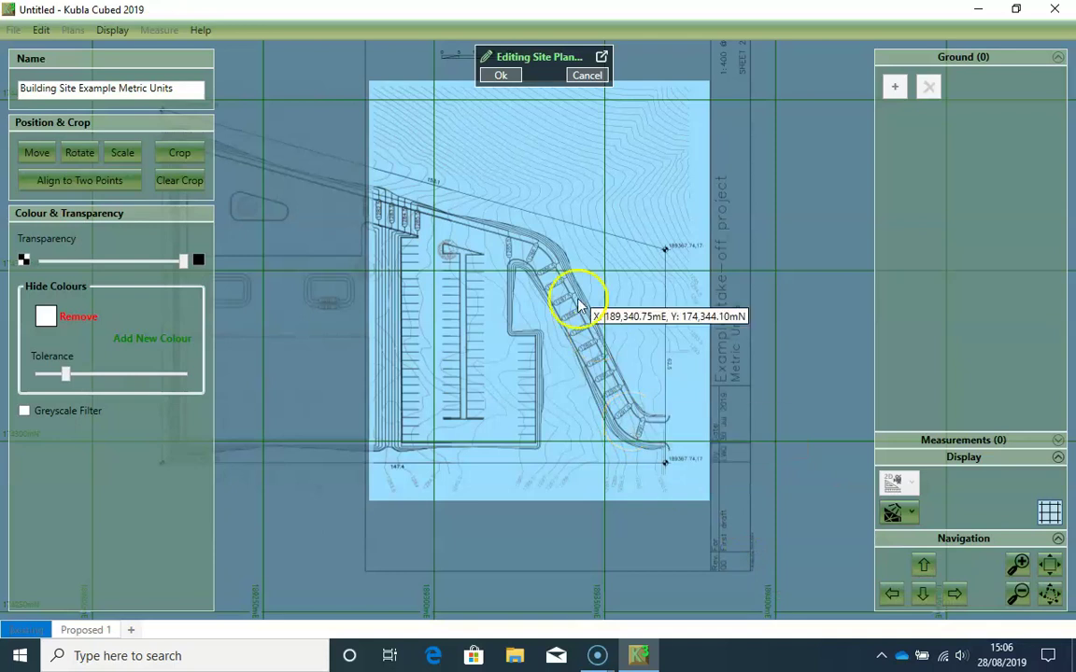
click(492, 74)
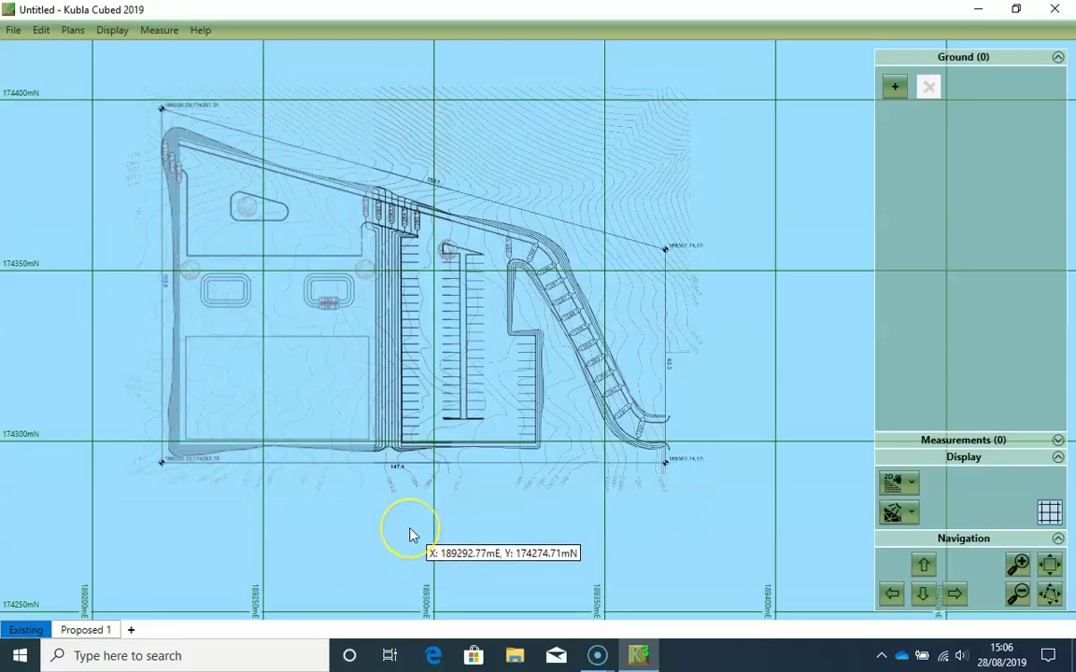
- Hide and show the first site plan page from the Plans list
drag(379, 295, 429, 342)
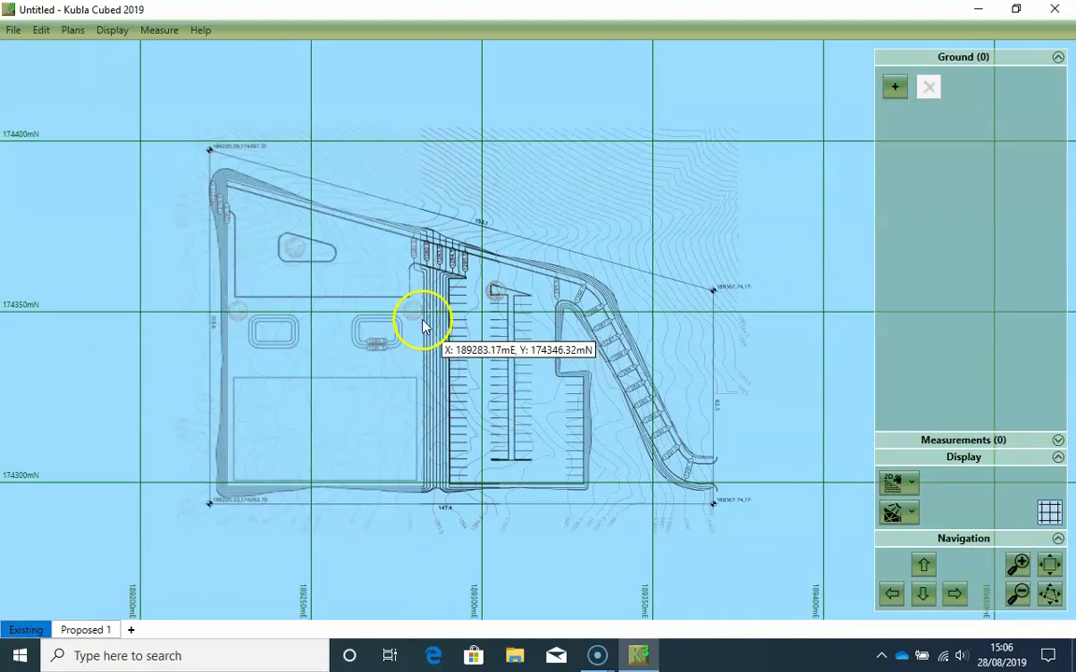
click(68, 33)
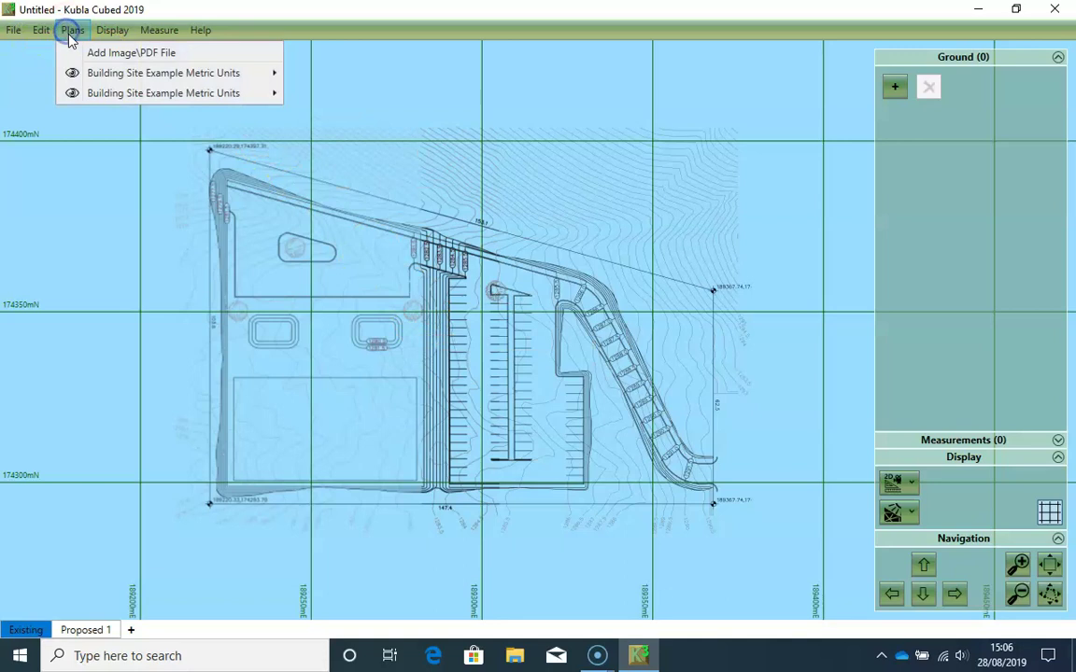
click(72, 74)
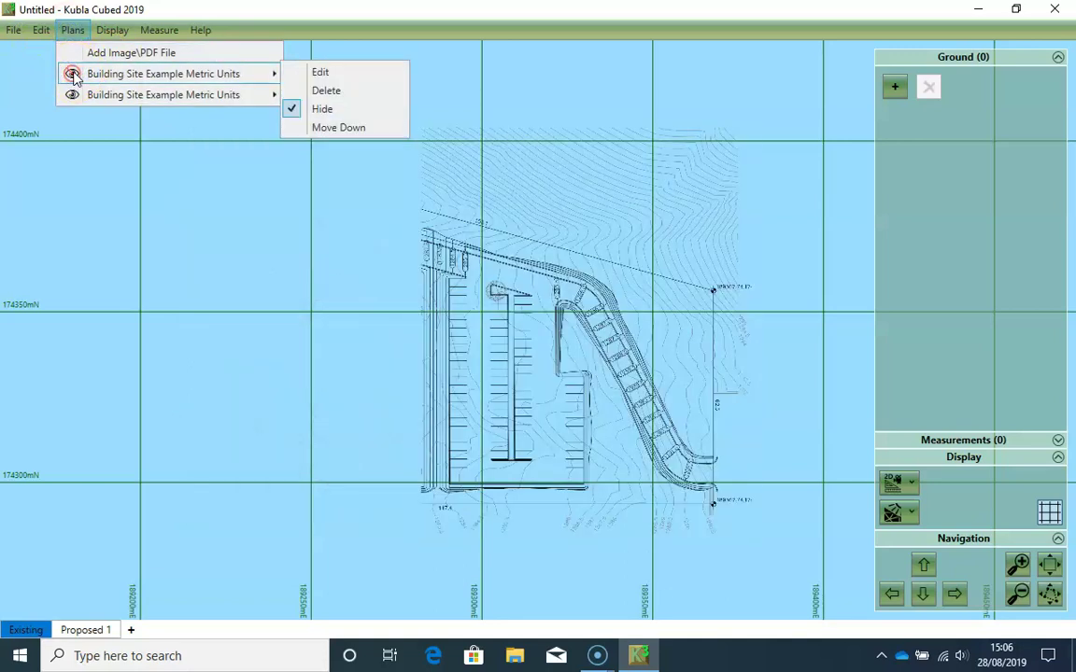
click(73, 75)
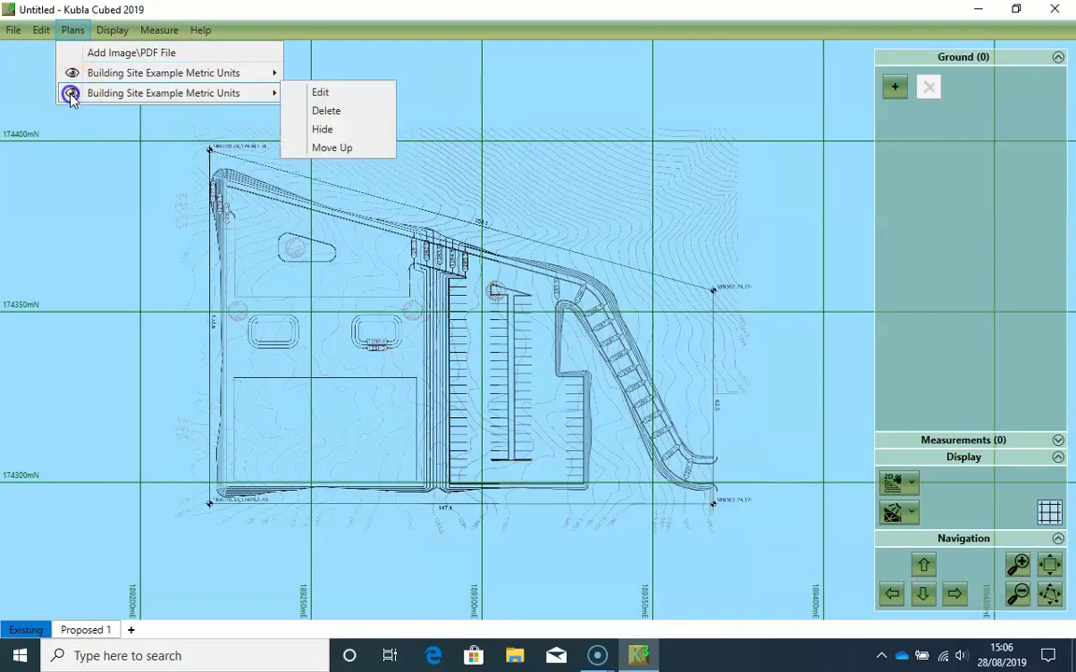
- Hide and show the second plan page, then bring up its Edit/Delete/Hide/Move Up options
click(71, 95)
click(71, 95)
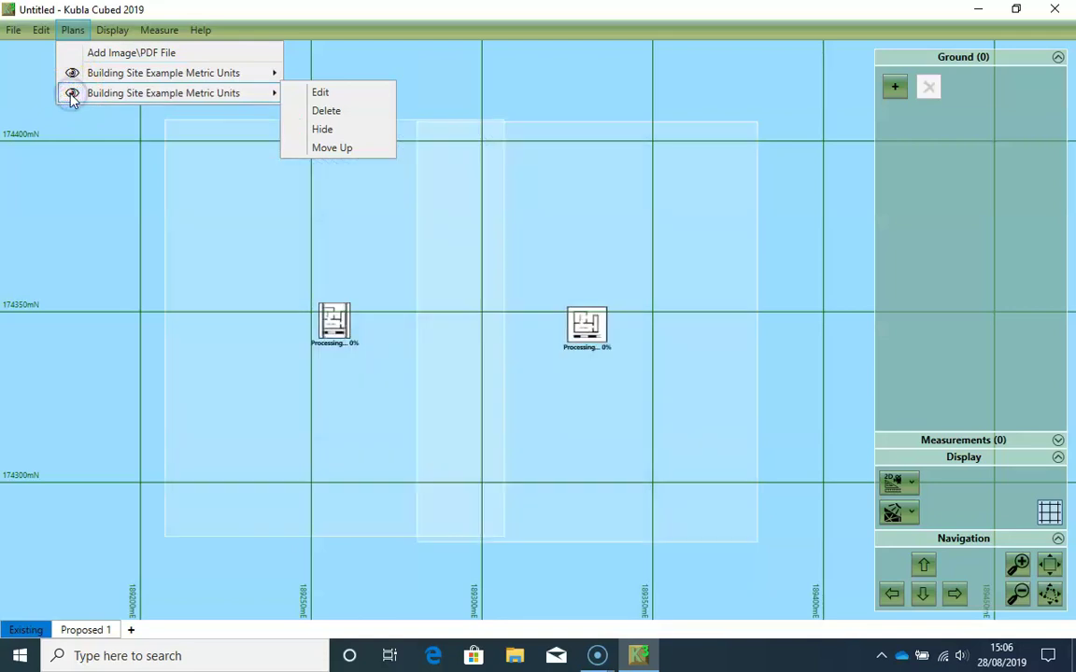
mouse_move(169, 73)
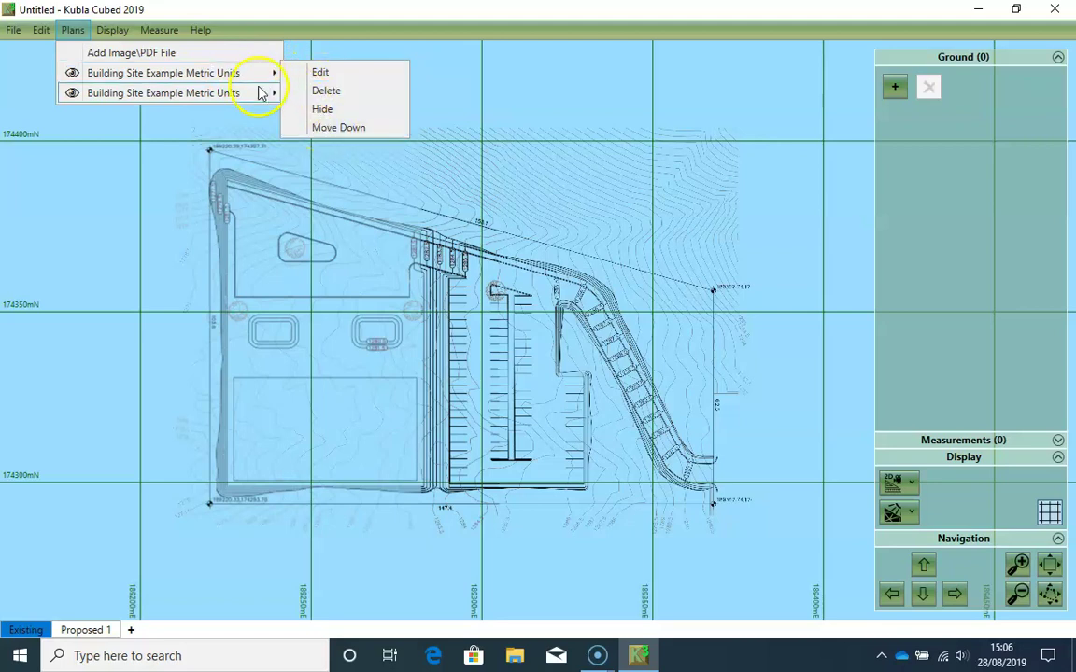
mouse_move(262, 93)
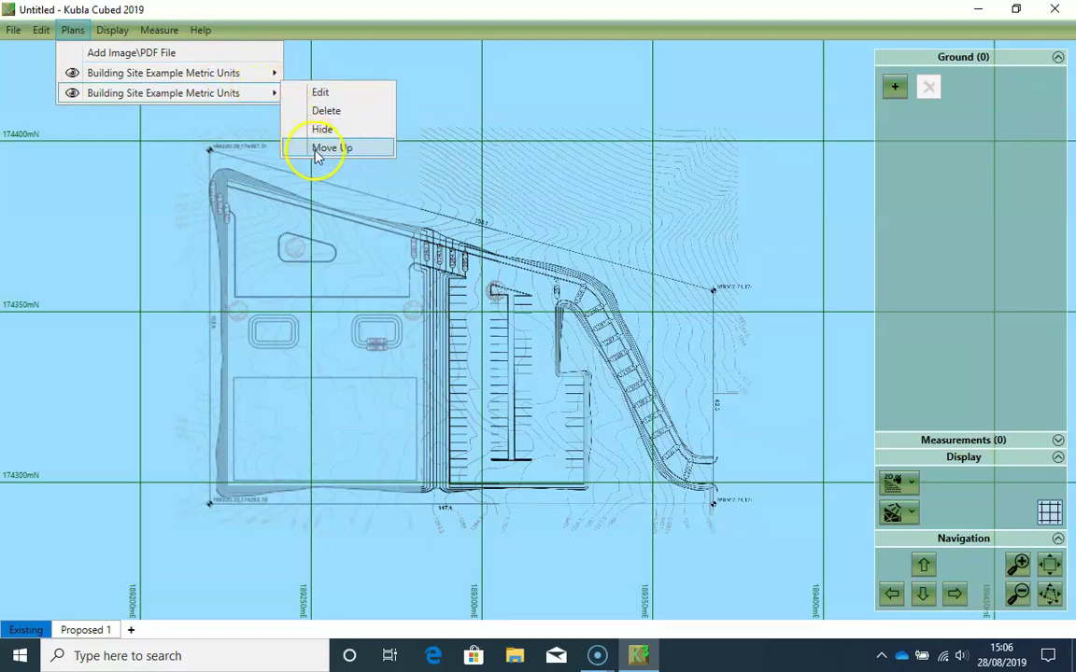